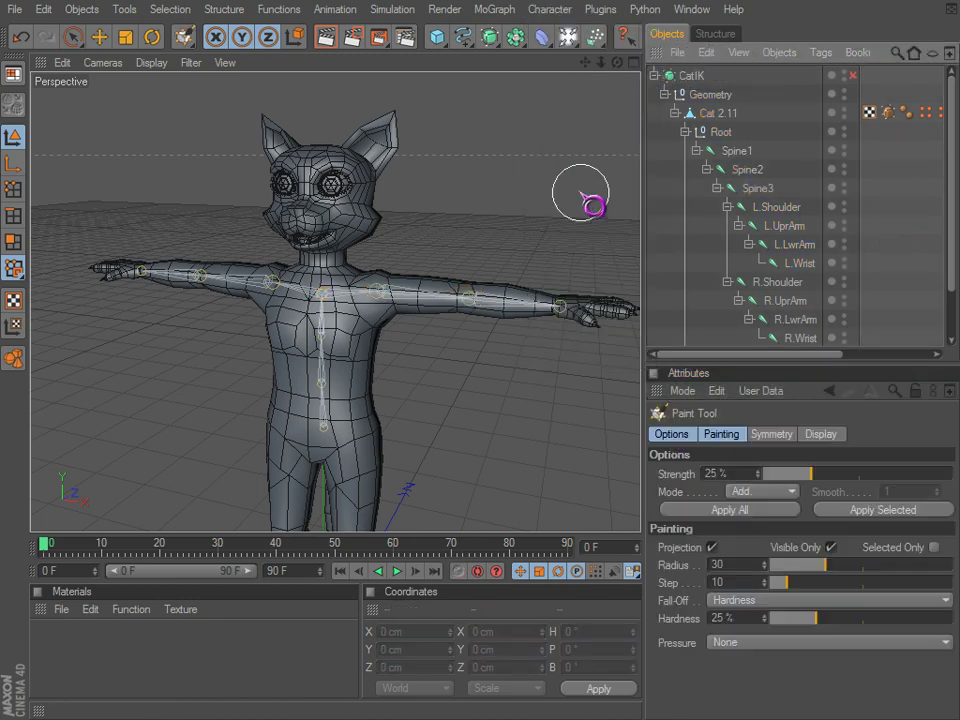
# Paint a vertex map over the chest and upper arm of the Cat 2.11 mesh in point mode at 25% strength.
pyautogui.click(13, 188)
pyautogui.click(722, 115)
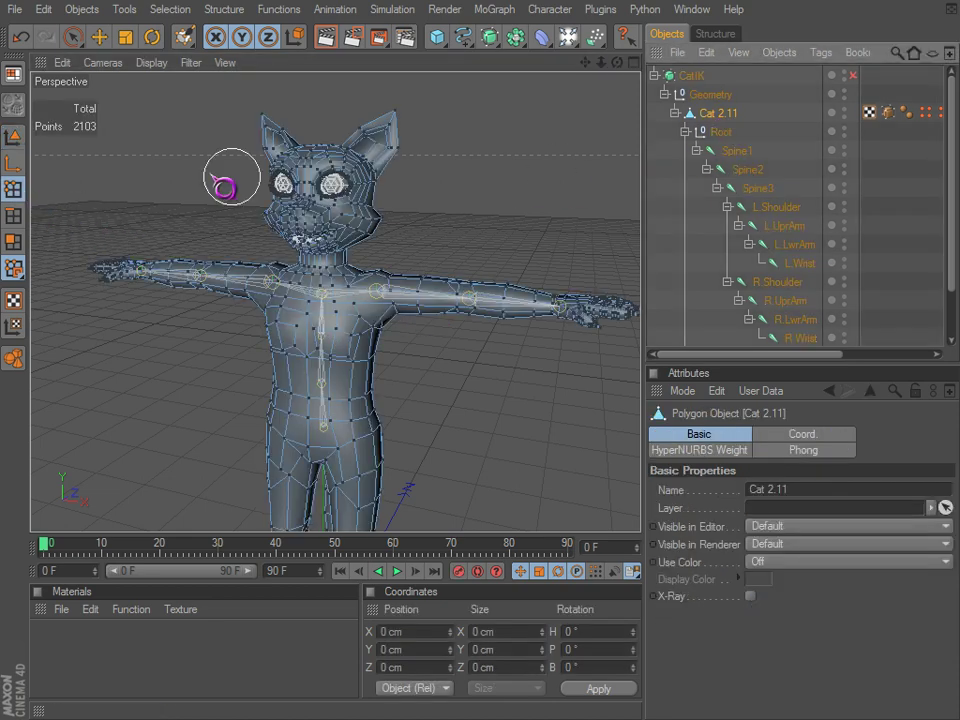
pyautogui.click(16, 141)
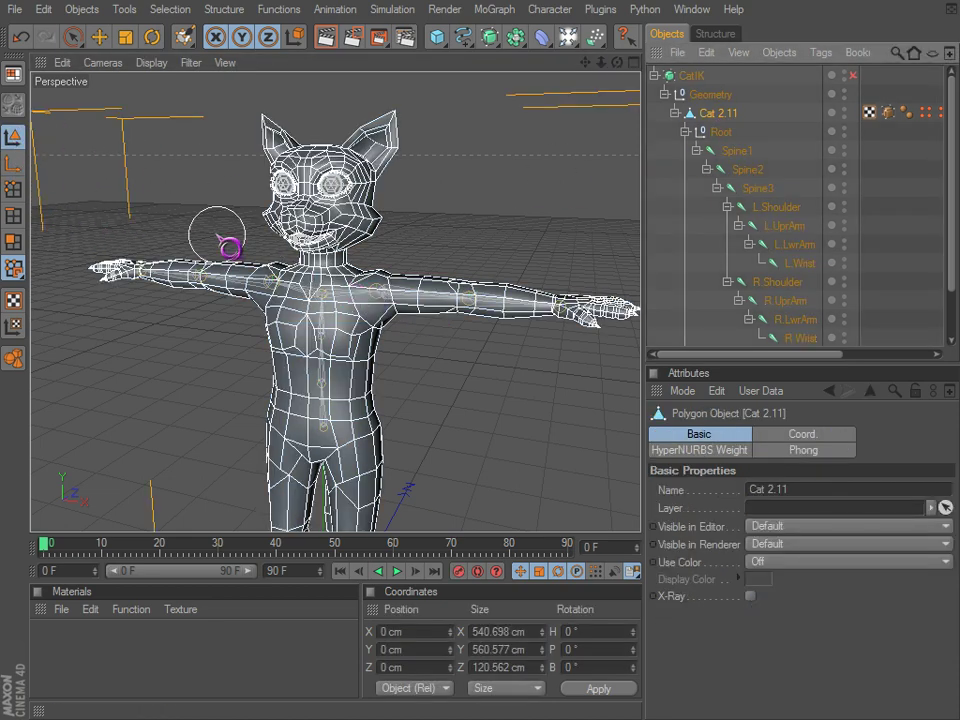
pyautogui.click(11, 197)
pyautogui.moveTo(375, 300)
pyautogui.mouseDown()
pyautogui.moveTo(346, 317)
pyautogui.moveTo(328, 363)
pyautogui.mouseUp()
pyautogui.moveTo(735, 354); pyautogui.dragTo(782, 354)
pyautogui.click(791, 115)
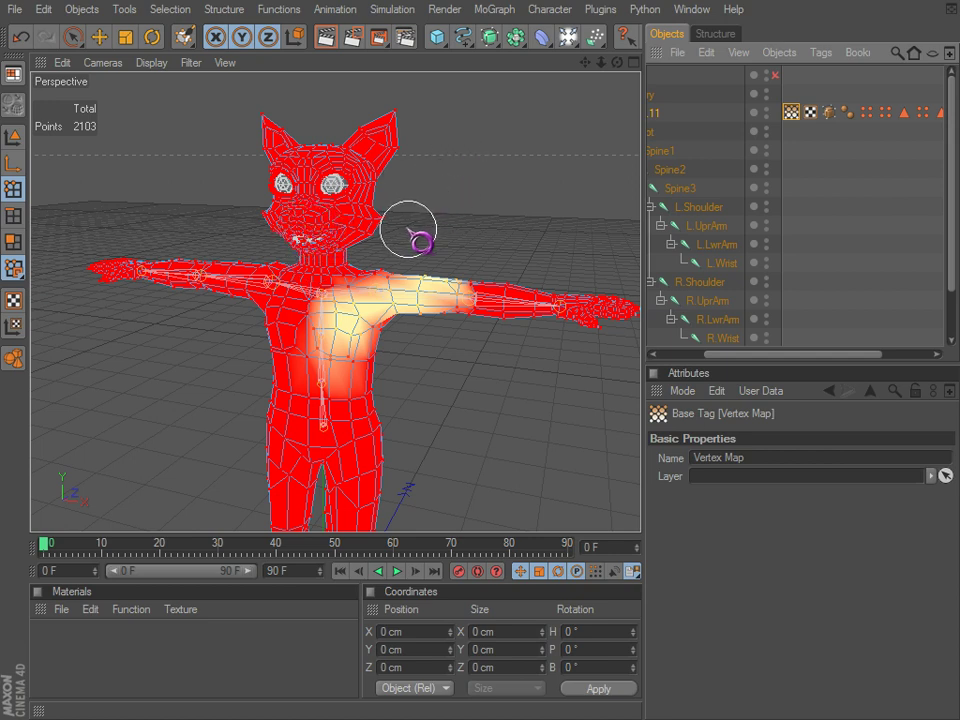
# Undo the last paint stroke and delete the Vertex Map tag from the Cat 2.11 mesh.
pyautogui.moveTo(298, 340)
pyautogui.mouseDown()
pyautogui.moveTo(199, 281)
pyautogui.moveTo(375, 189)
pyautogui.moveTo(307, 171)
pyautogui.moveTo(530, 325)
pyautogui.moveTo(354, 208)
pyautogui.moveTo(204, 203)
pyautogui.moveTo(312, 289)
pyautogui.moveTo(659, 306)
pyautogui.moveTo(122, 275)
pyautogui.moveTo(711, 338)
pyautogui.moveTo(174, 269)
pyautogui.moveTo(45, 267)
pyautogui.mouseUp()
pyautogui.hotkey('ctrl', 'z')
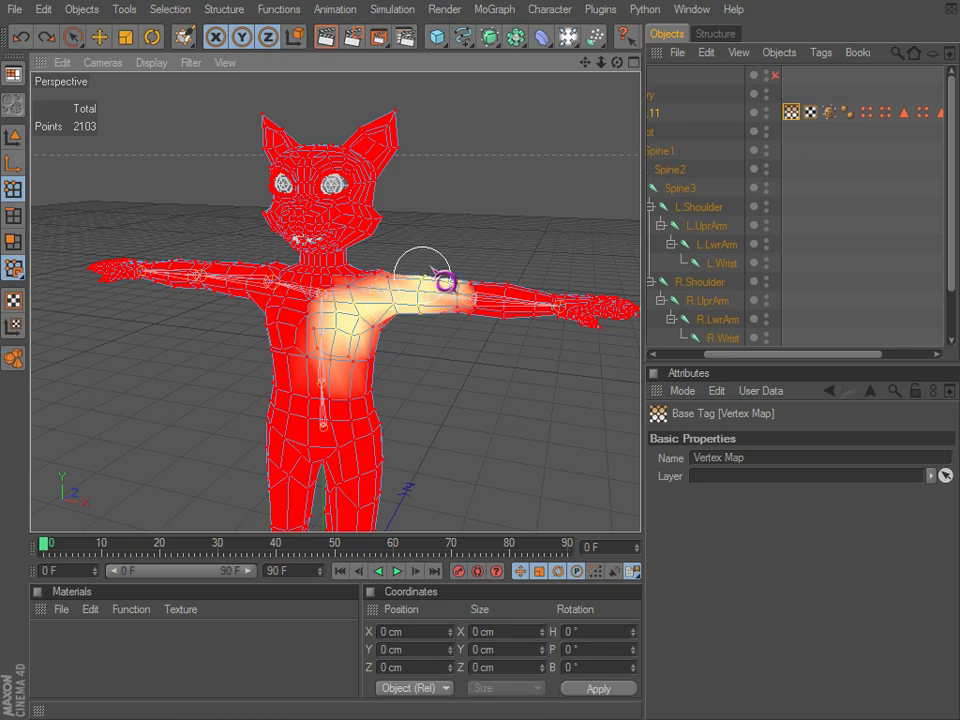
pyautogui.keyDown('alt'); pyautogui.moveTo(618, 456); pyautogui.dragTo(619, 457); pyautogui.keyUp('alt')
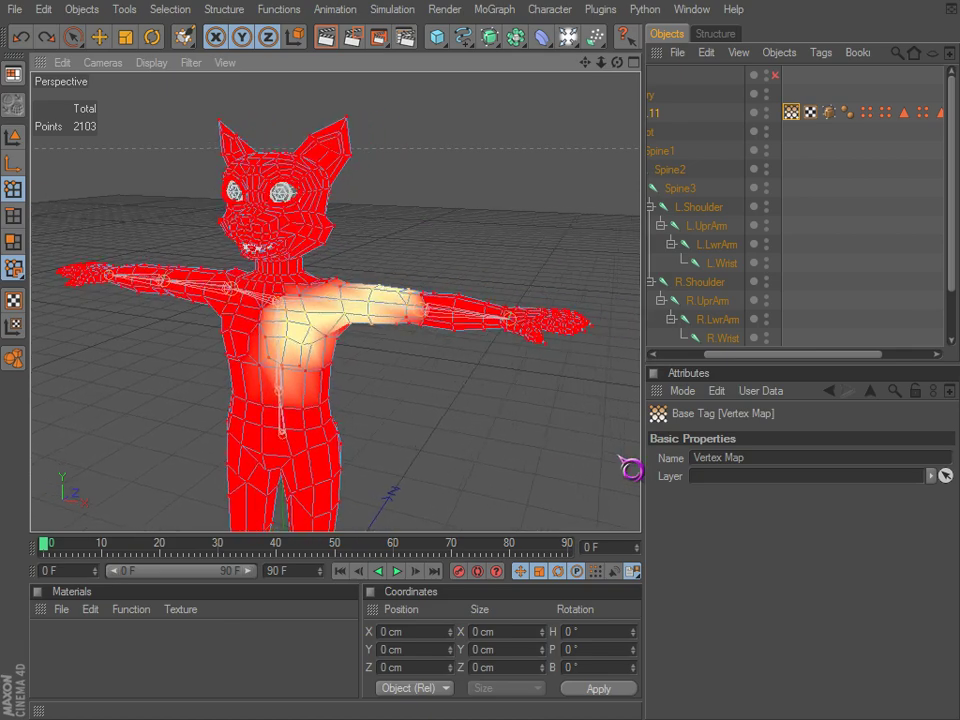
pyautogui.keyDown('alt'); pyautogui.moveTo(425, 234); pyautogui.dragTo(618, 456); pyautogui.keyUp('alt')
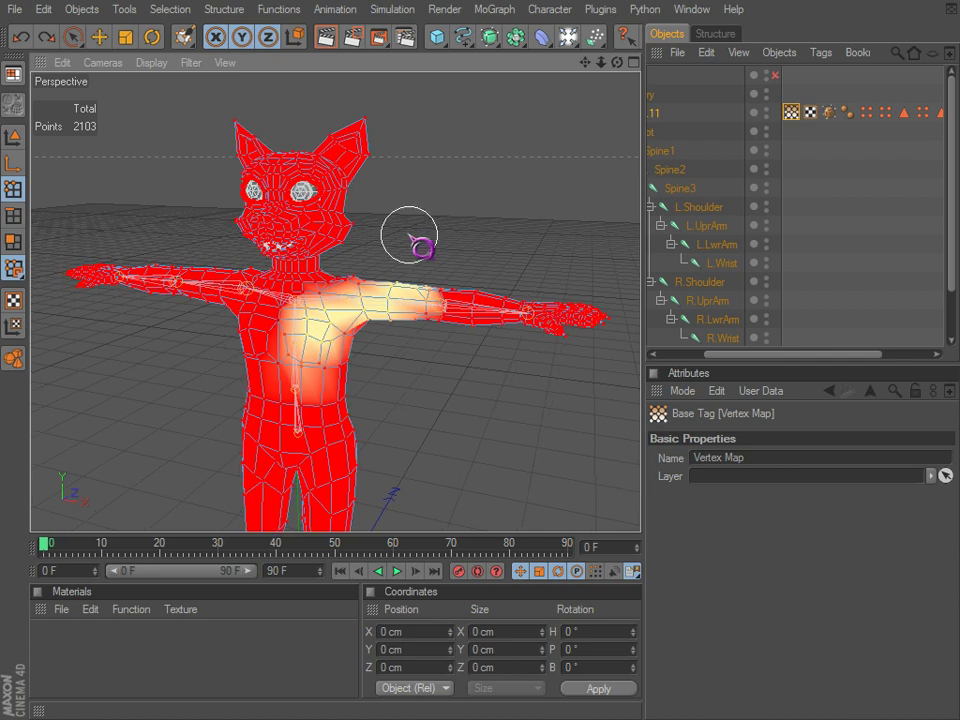
pyautogui.press('Delete')
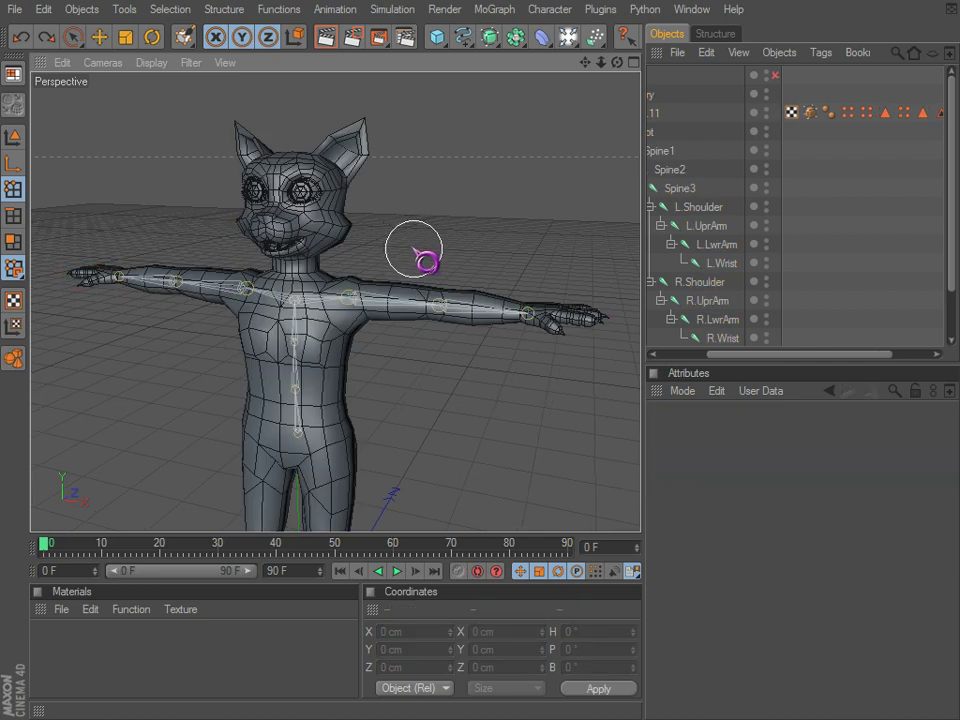
pyautogui.click(549, 9)
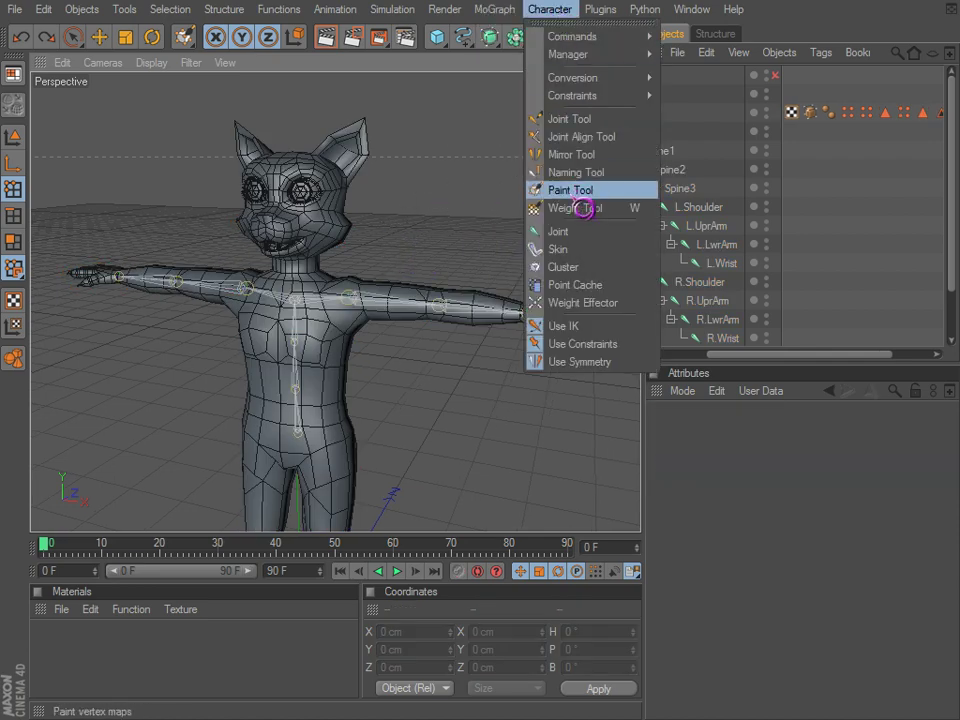
pyautogui.moveTo(511, 22)
pyautogui.moveTo(563, 24)
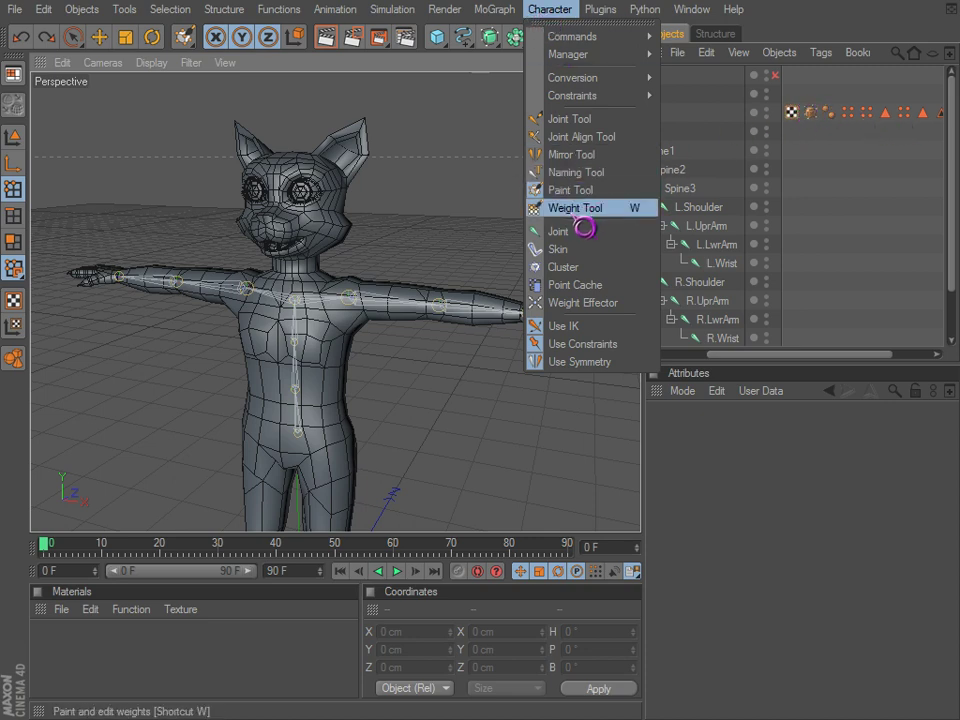
pyautogui.click(560, 13)
# Enlarge the object list to show the complete joint hierarchy under the Cat 2.11 mesh.
pyautogui.moveTo(738, 355); pyautogui.dragTo(713, 402)
pyautogui.click(738, 151)
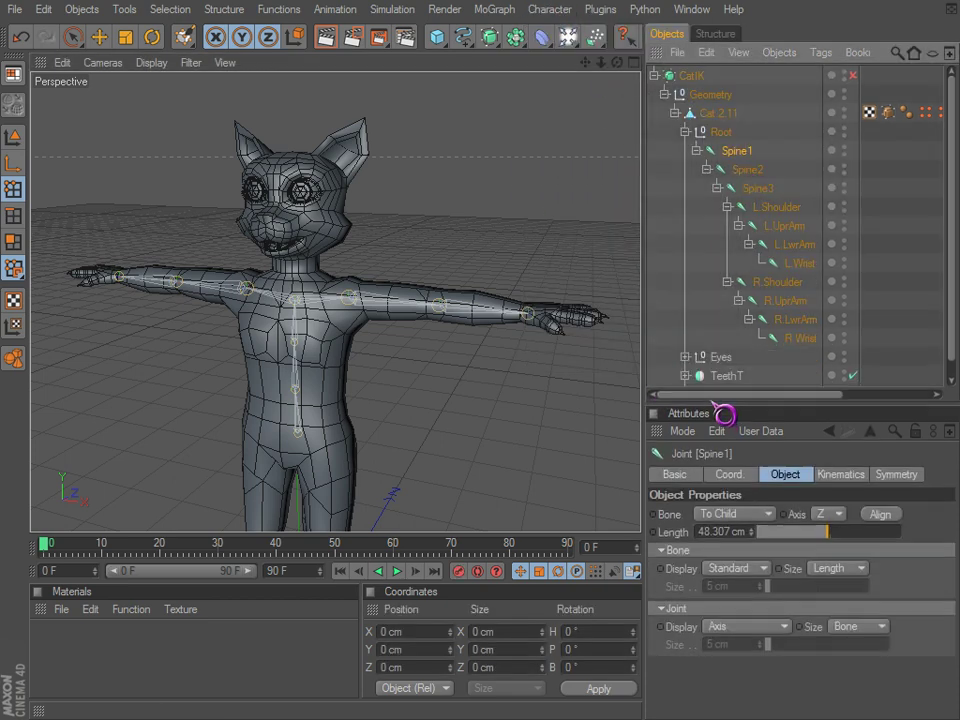
pyautogui.click(768, 303)
pyautogui.click(718, 118)
pyautogui.click(718, 127)
pyautogui.click(715, 115)
pyautogui.click(554, 20)
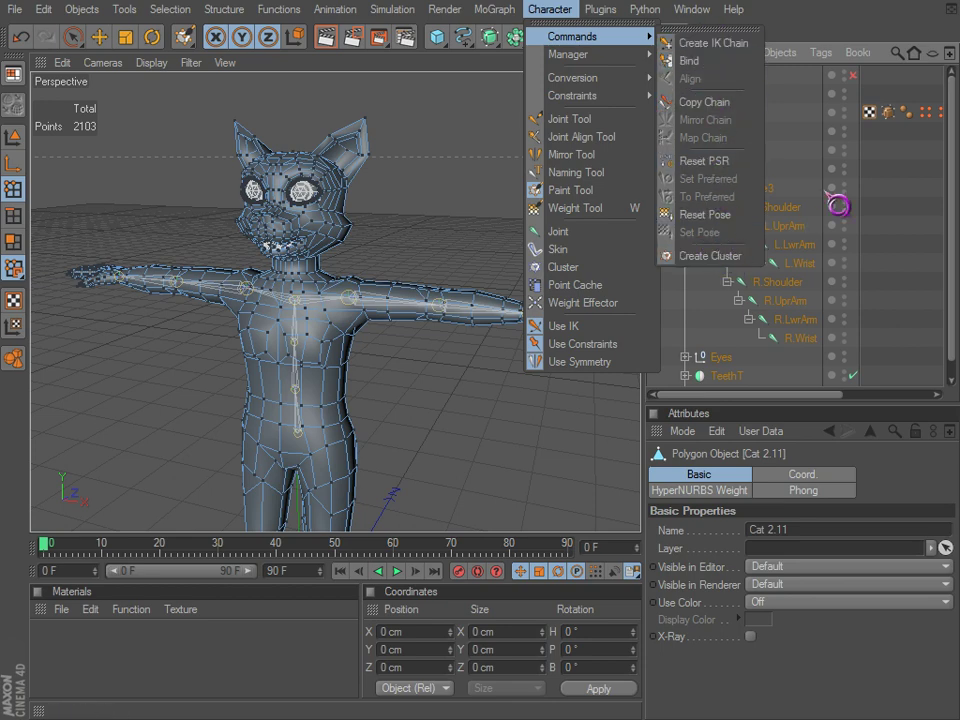
pyautogui.click(888, 170)
pyautogui.click(771, 208)
pyautogui.click(770, 290)
pyautogui.click(908, 211)
pyautogui.click(550, 9)
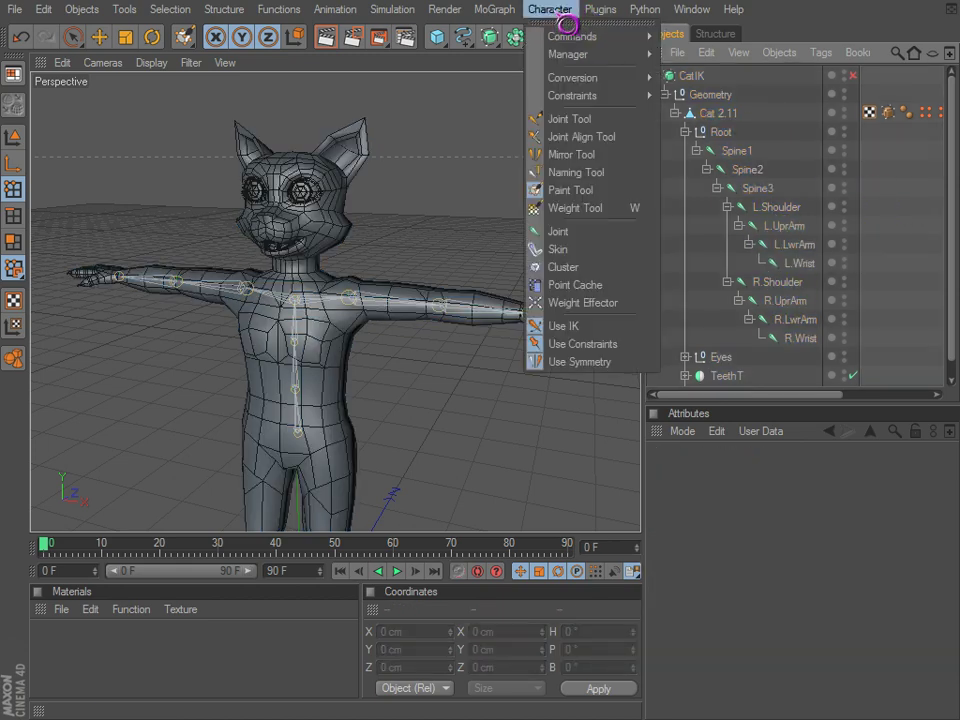
pyautogui.moveTo(610, 64)
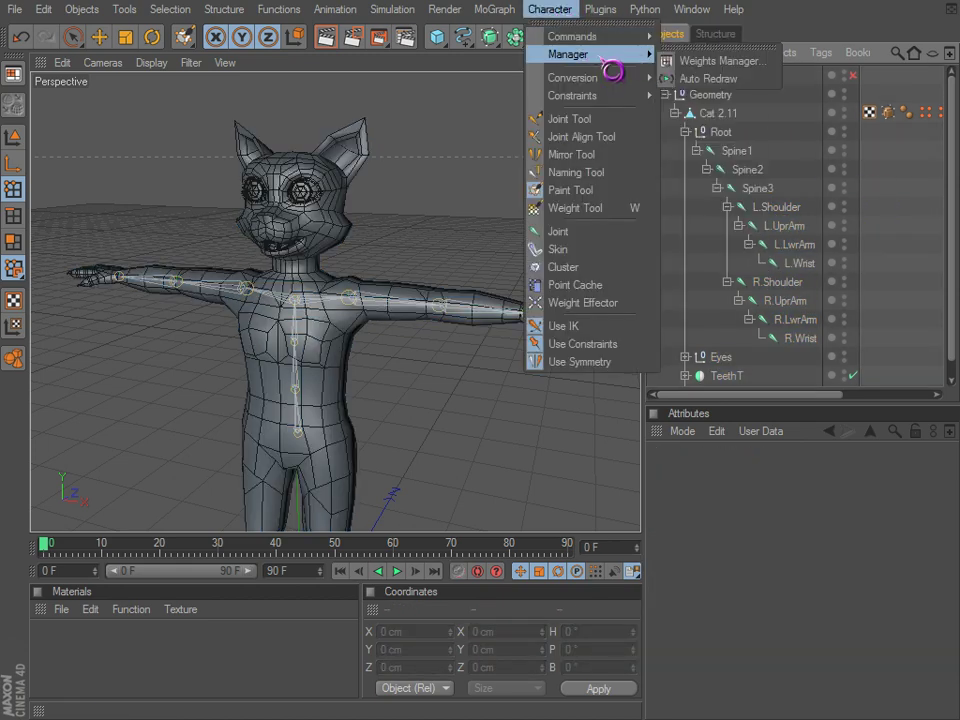
pyautogui.moveTo(620, 37)
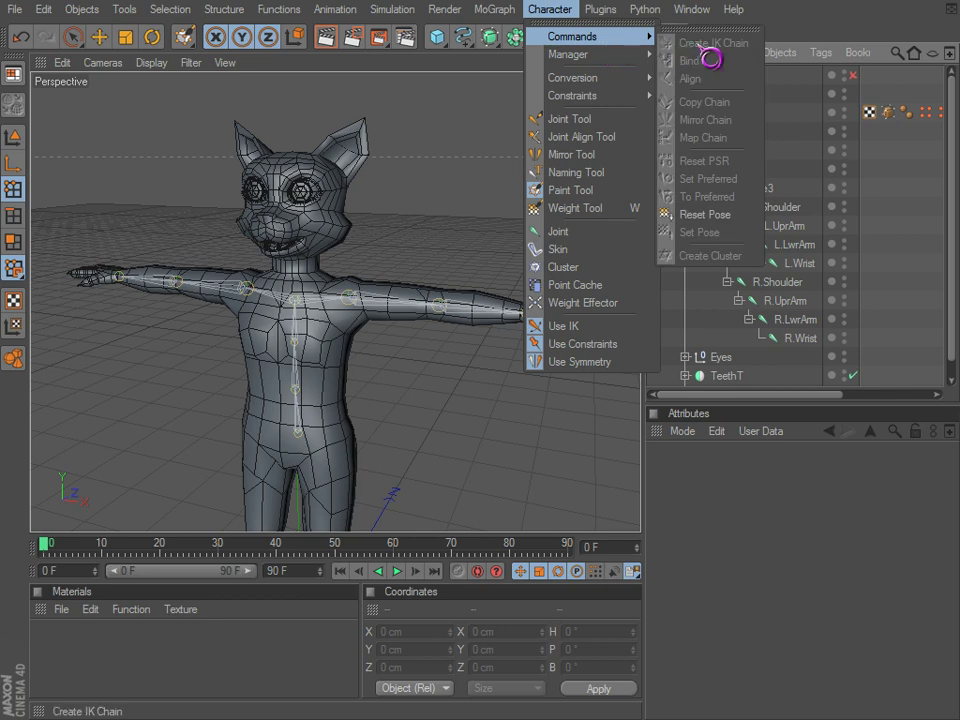
pyautogui.click(699, 46)
pyautogui.click(549, 9)
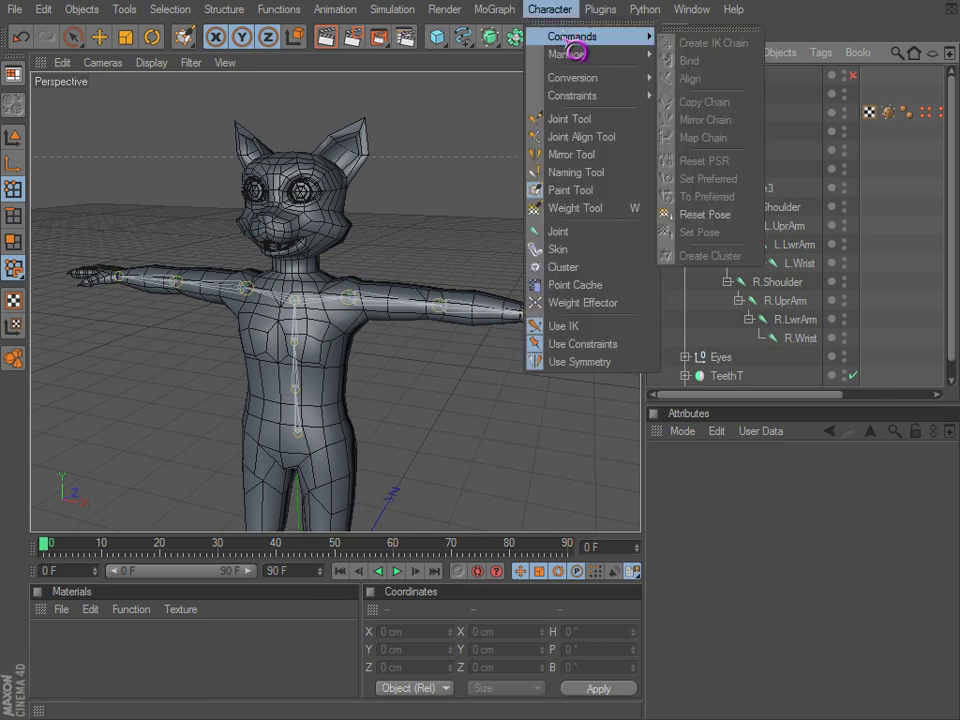
pyautogui.click(899, 174)
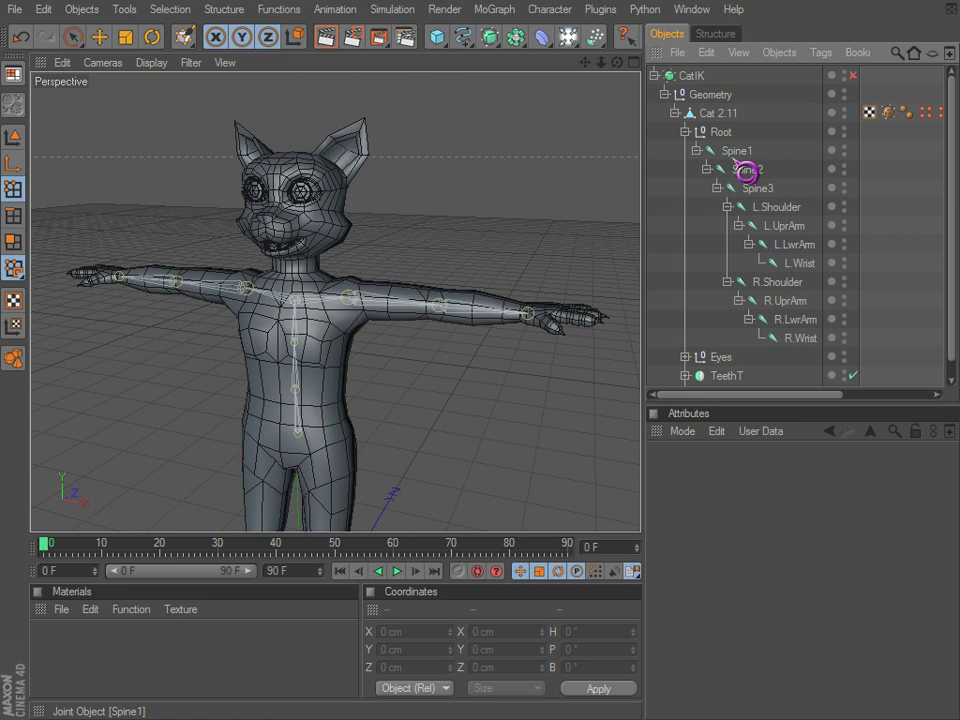
# Try to bind the Cat 2.11 mesh to the joint hierarchy by selecting only the mesh and the Root null.
pyautogui.click(723, 134)
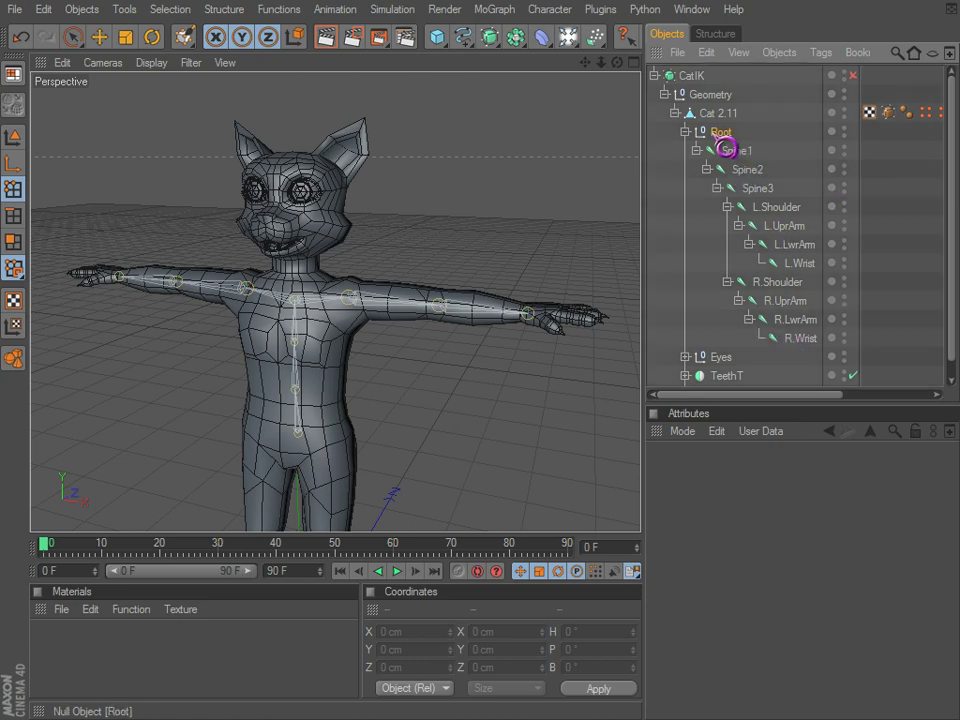
pyautogui.keyDown('ctrl'); pyautogui.click(719, 116); pyautogui.keyUp('ctrl')
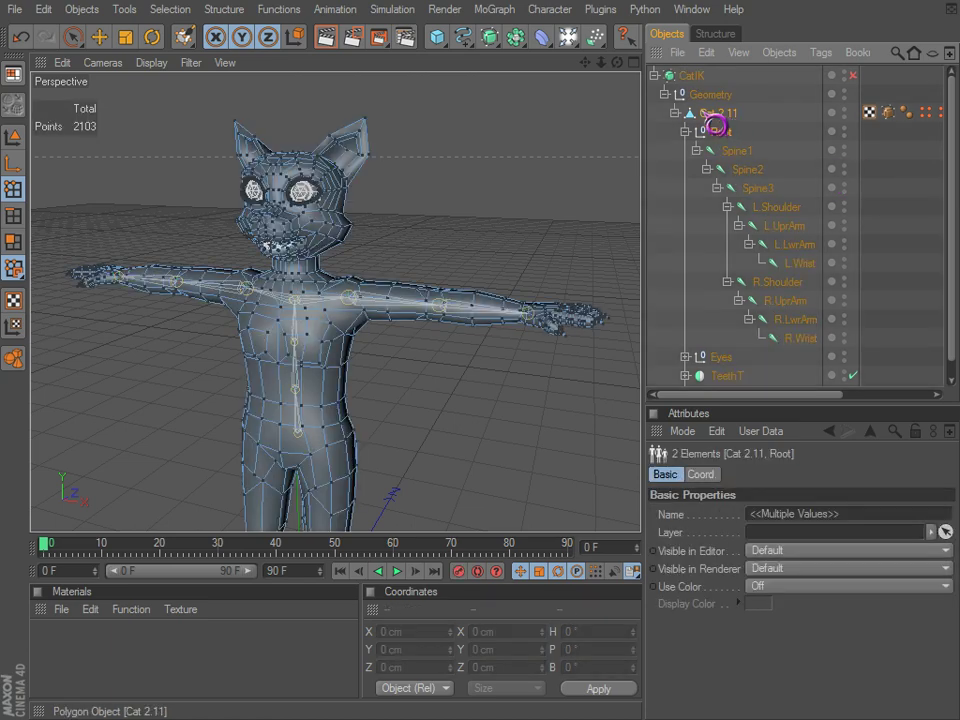
pyautogui.click(559, 12)
pyautogui.moveTo(608, 20)
pyautogui.moveTo(574, 14)
pyautogui.moveTo(584, 42)
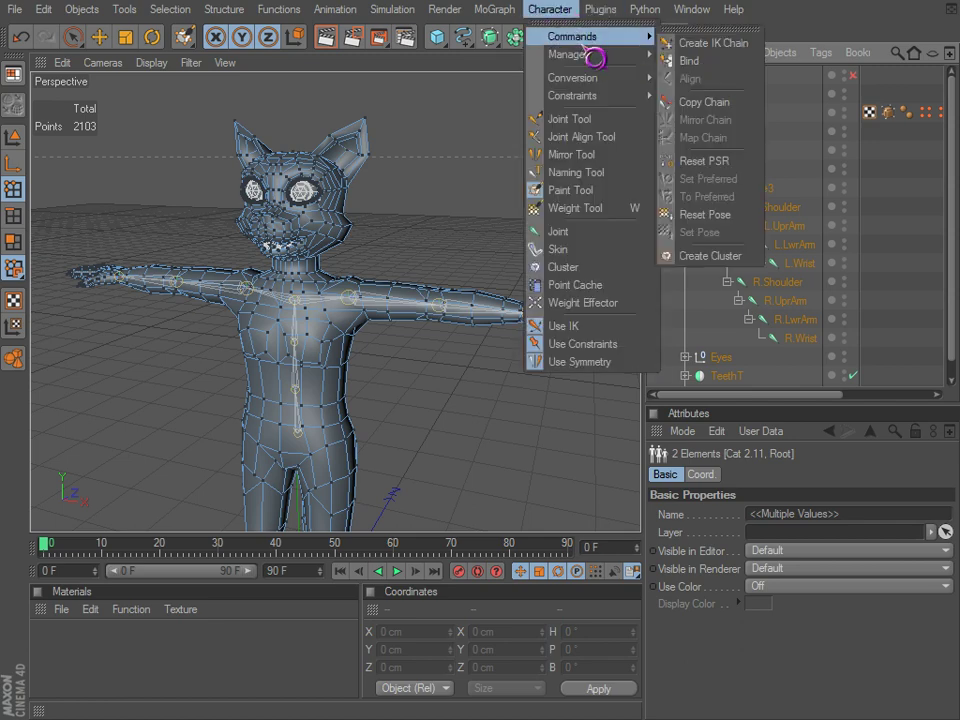
pyautogui.click(697, 64)
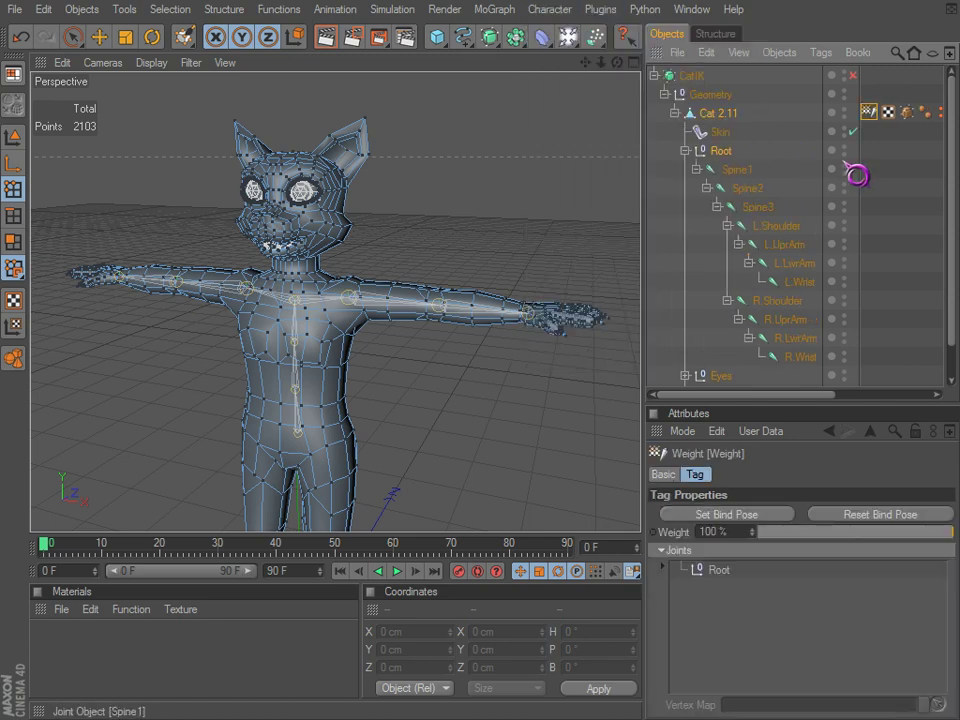
# Activate the Weight Tool with the Cat 2.11 mesh selected to check the joint weights.
pyautogui.click(718, 572)
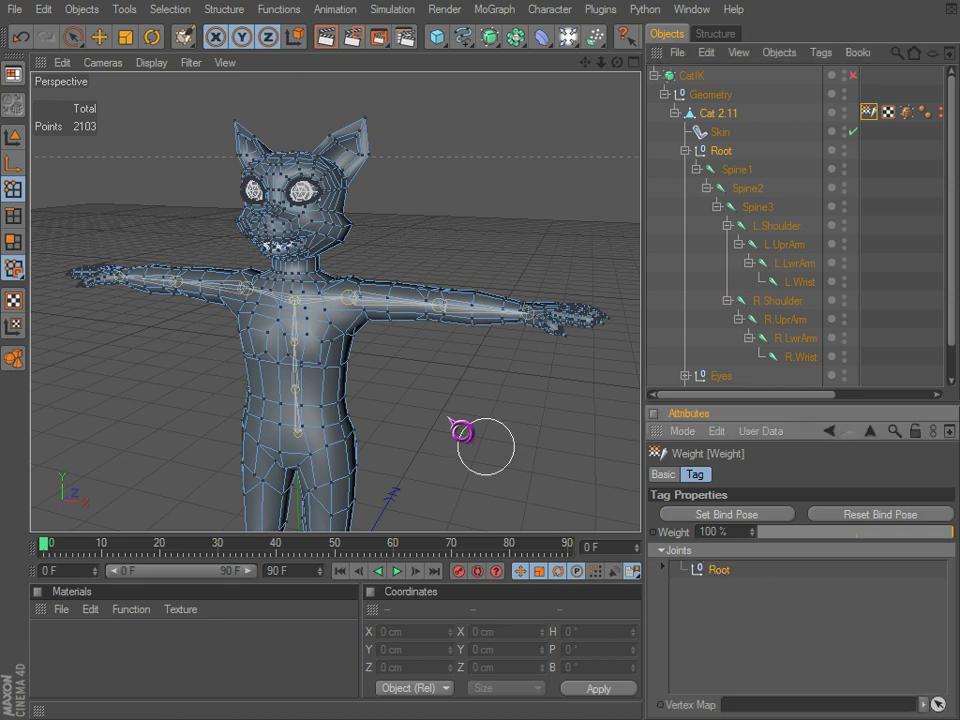
pyautogui.click(734, 172)
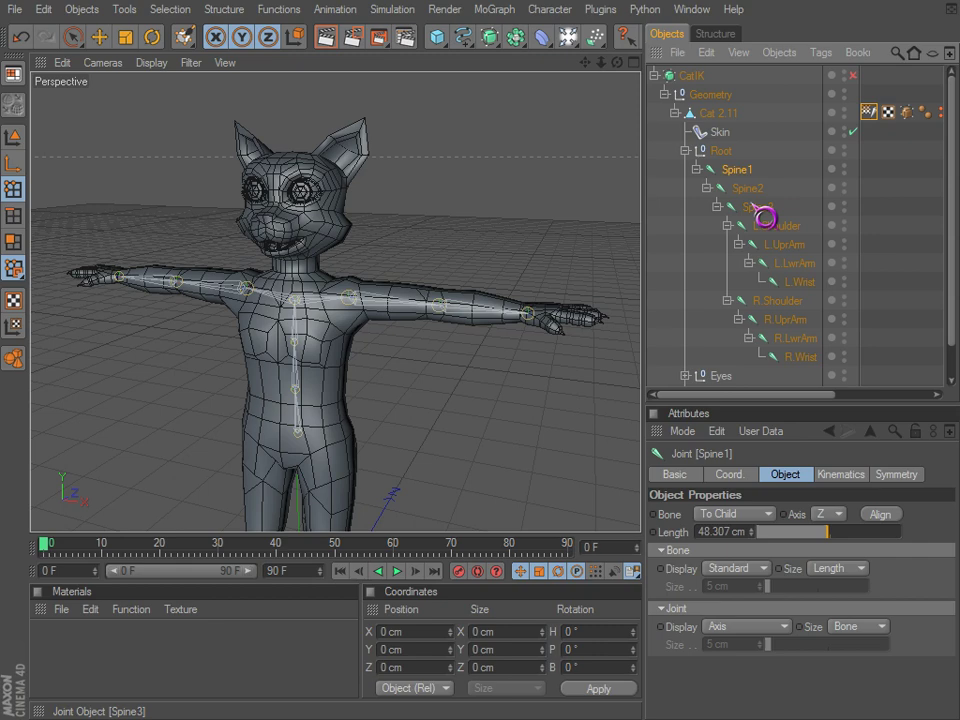
pyautogui.click(720, 115)
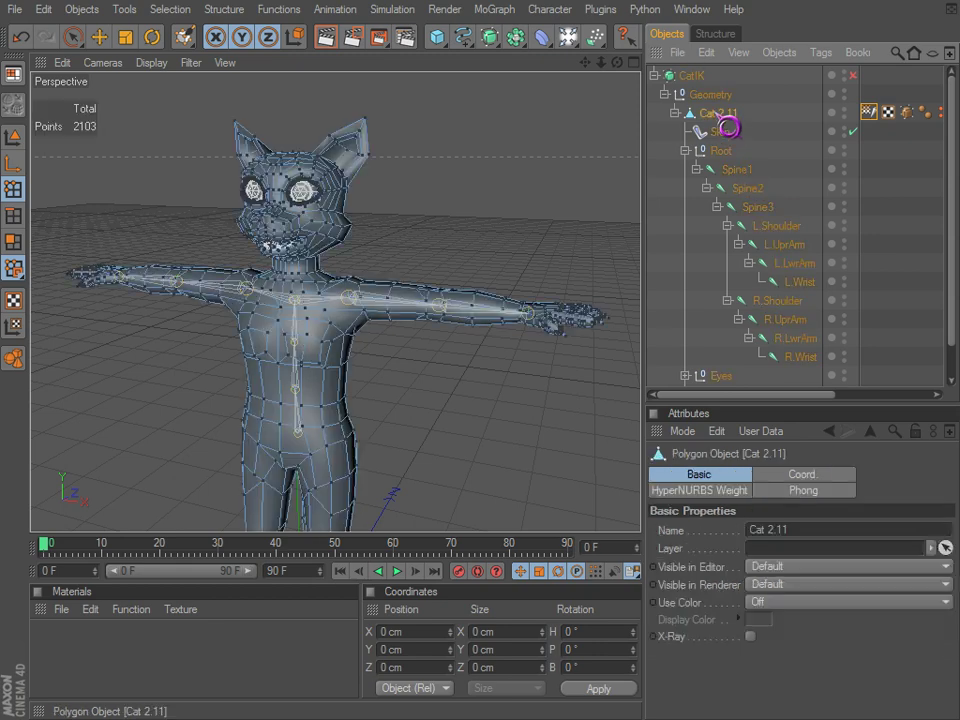
pyautogui.click(545, 9)
pyautogui.moveTo(577, 37)
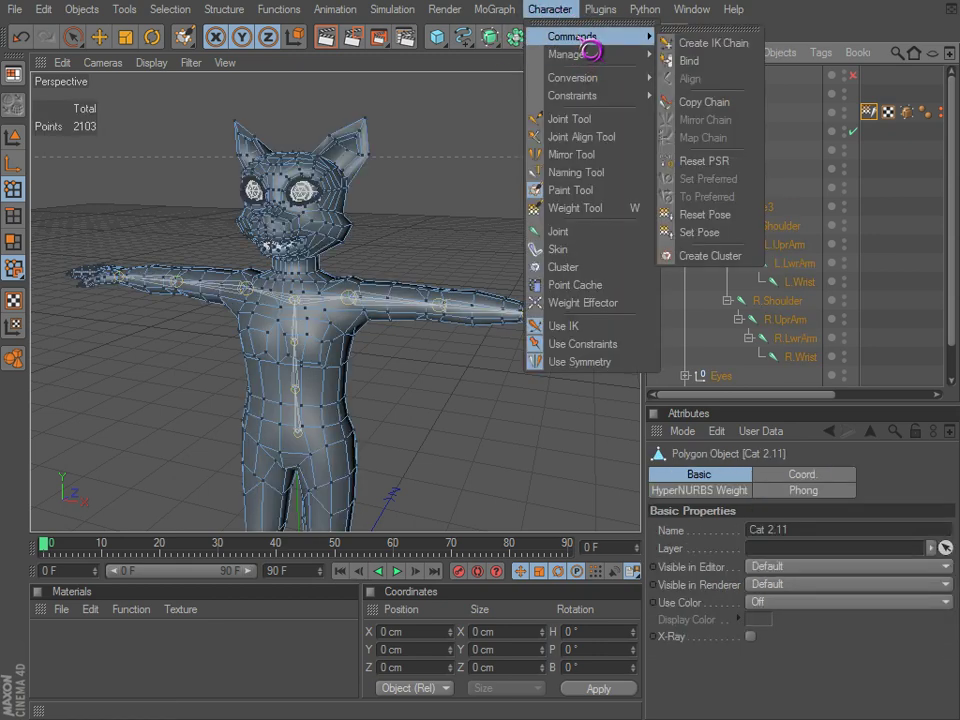
pyautogui.click(545, 209)
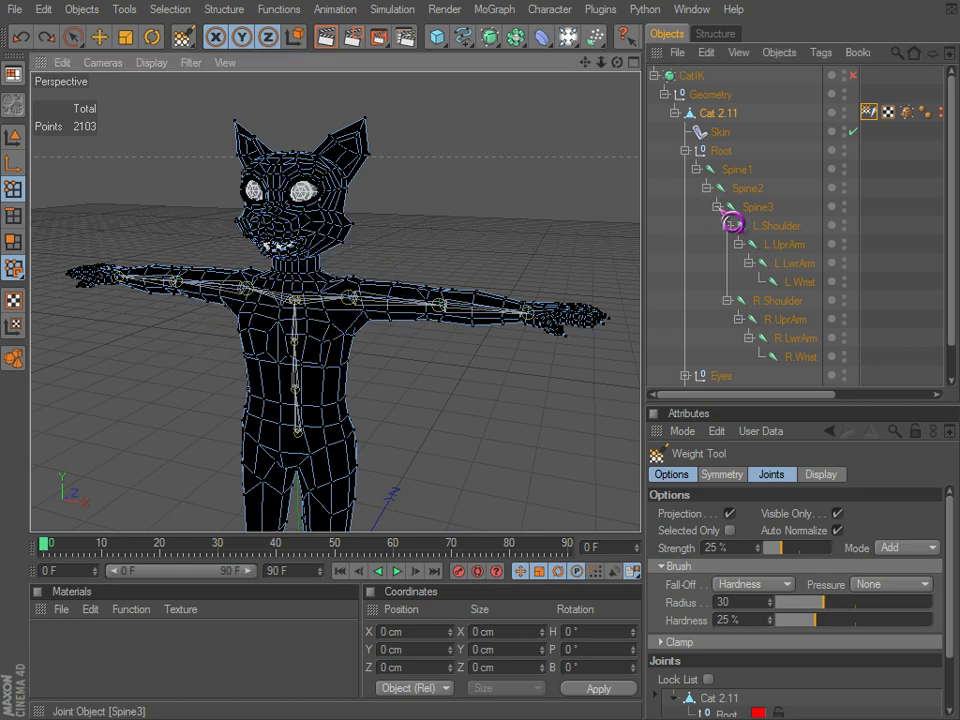
# Undo the binding of the Cat 2.11 mesh to the Root null.
pyautogui.click(716, 166)
pyautogui.hotkey('ctrl', 'z')
pyautogui.hotkey('ctrl', 'z')
pyautogui.hotkey('ctrl', 'z')
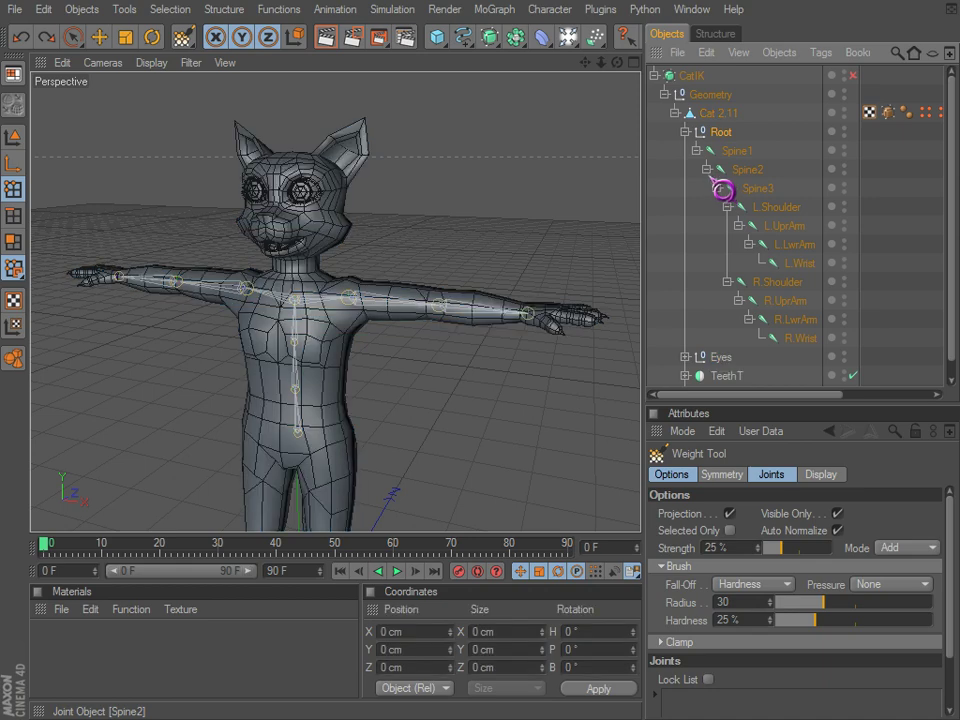
# Bind the Cat 2.11 mesh to all spine and arm joints, leaving the Root null out of the selection.
pyautogui.click(801, 340)
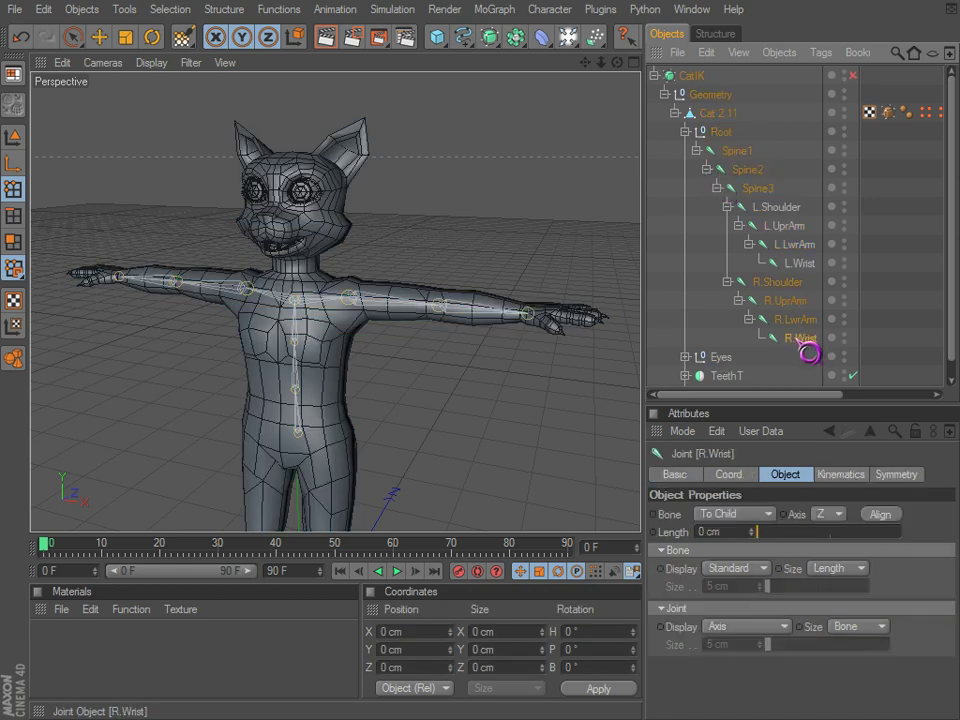
pyautogui.middleClick(716, 117)
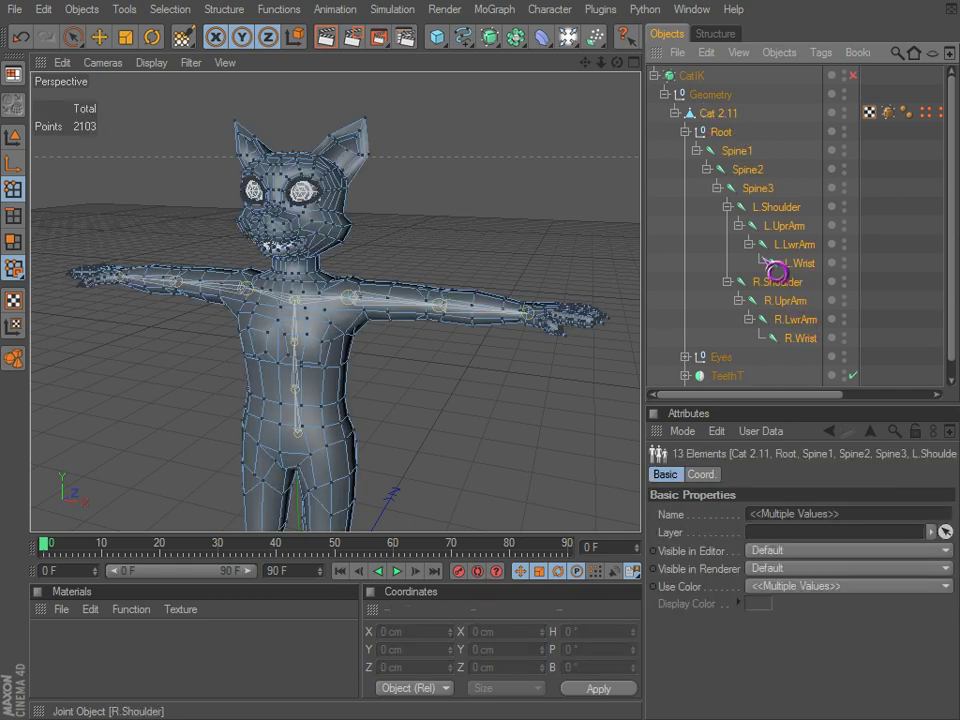
pyautogui.keyDown('ctrl'); pyautogui.click(717, 132); pyautogui.keyUp('ctrl')
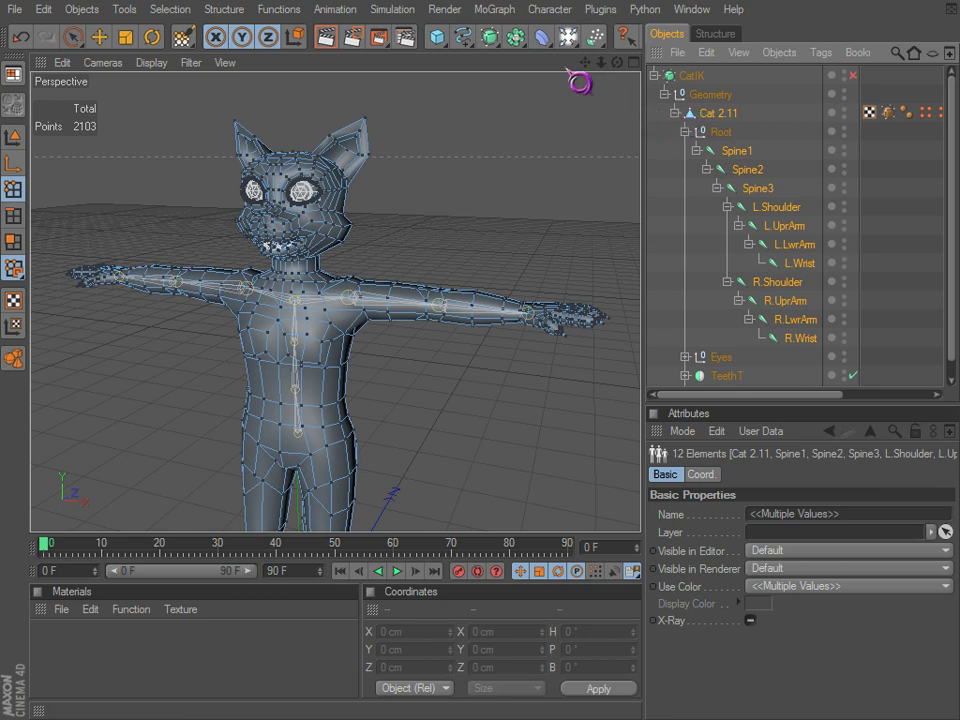
pyautogui.click(559, 16)
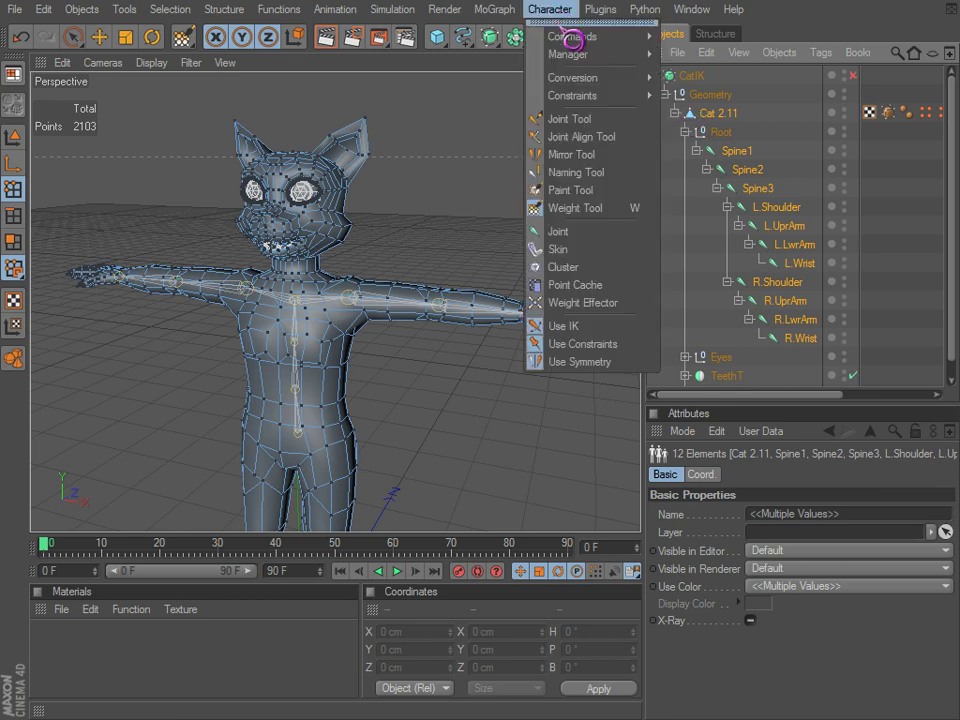
pyautogui.click(686, 61)
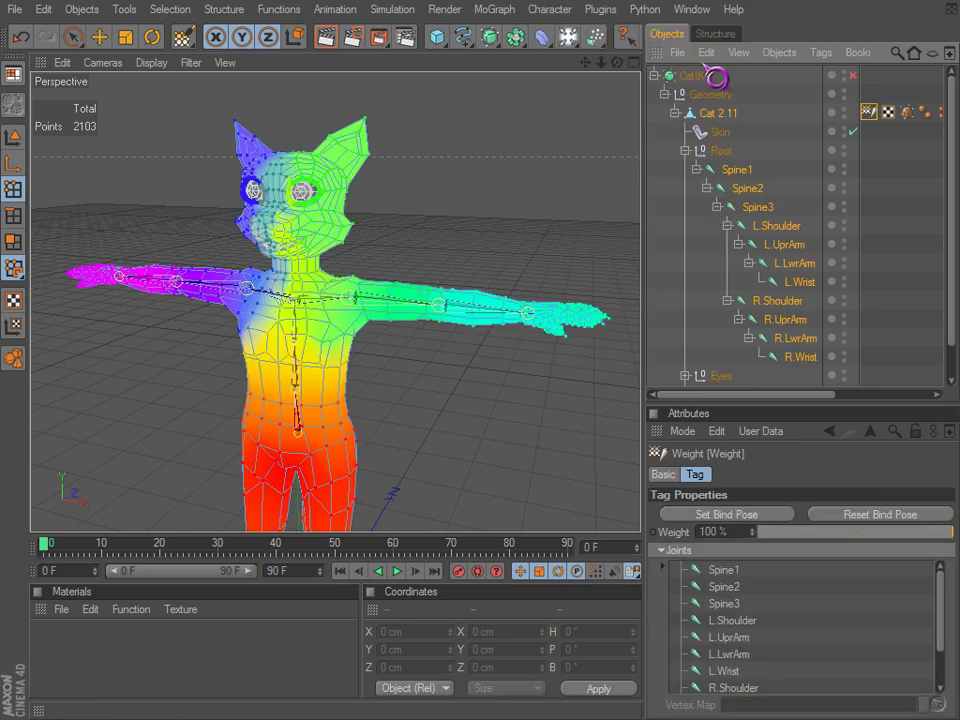
# Examine the joint weight colours across the cat's head, torso, arms and legs from several angles.
pyautogui.scroll(-3, 441, 249)
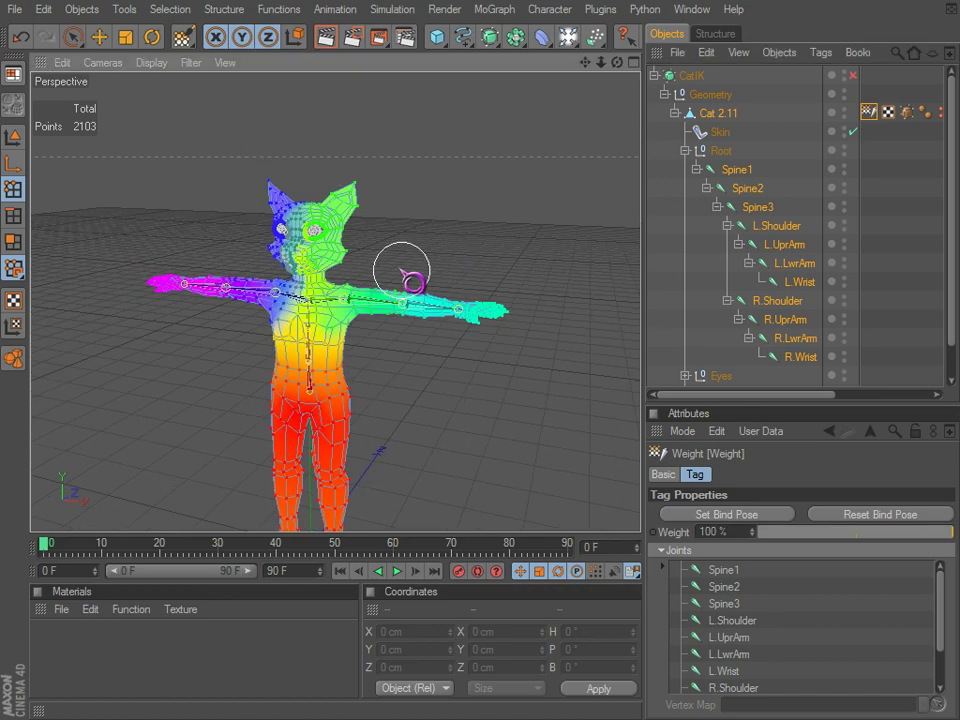
pyautogui.scroll(4, 398, 277)
pyautogui.scroll(1, 384, 388)
pyautogui.keyDown('alt'); pyautogui.moveTo(397, 380); pyautogui.dragTo(619, 457, button='middle'); pyautogui.keyUp('alt')
pyautogui.keyDown('alt'); pyautogui.moveTo(619, 457); pyautogui.dragTo(619, 457); pyautogui.keyUp('alt')
pyautogui.keyDown('alt'); pyautogui.moveTo(418, 331); pyautogui.dragTo(432, 276, button='middle'); pyautogui.keyUp('alt')
pyautogui.scroll(-2, 432, 276)
pyautogui.scroll(-1, 427, 290)
pyautogui.moveTo(416, 334)
pyautogui.keyDown('alt'); pyautogui.mouseDown()
pyautogui.moveTo(622, 457)
pyautogui.moveTo(410, 325)
pyautogui.mouseUp(); pyautogui.keyUp('alt')
pyautogui.scroll(2, 400, 315)
pyautogui.scroll(2, 400, 315)
pyautogui.keyDown('alt'); pyautogui.moveTo(414, 266); pyautogui.dragTo(388, 228); pyautogui.keyUp('alt')
pyautogui.scroll(-3, 442, 293)
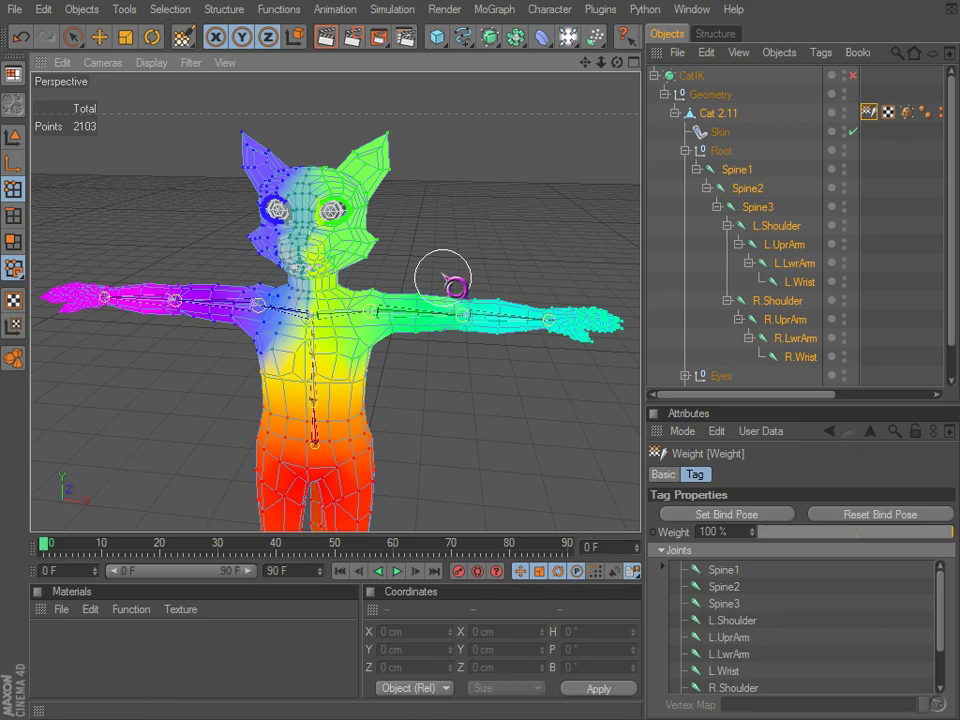
pyautogui.keyDown('alt'); pyautogui.moveTo(443, 276); pyautogui.dragTo(450, 253, button='middle'); pyautogui.keyUp('alt')
pyautogui.keyDown('alt'); pyautogui.moveTo(468, 233); pyautogui.dragTo(619, 457); pyautogui.keyUp('alt')
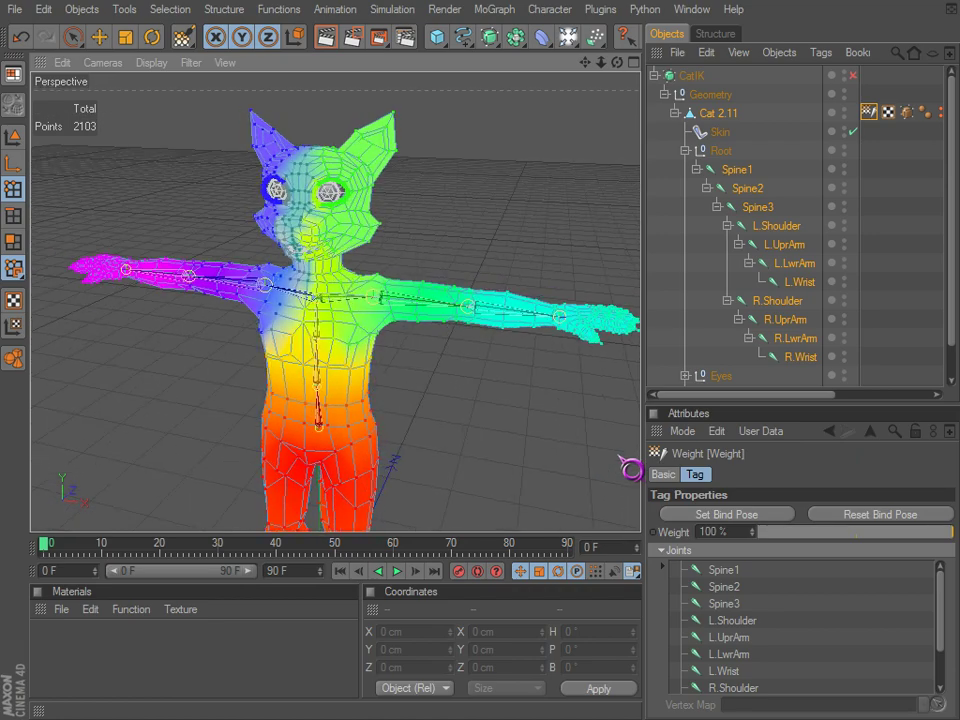
# Select the Spine1 joint to inspect its weight influence on the mesh.
pyautogui.click(763, 150)
pyautogui.click(737, 170)
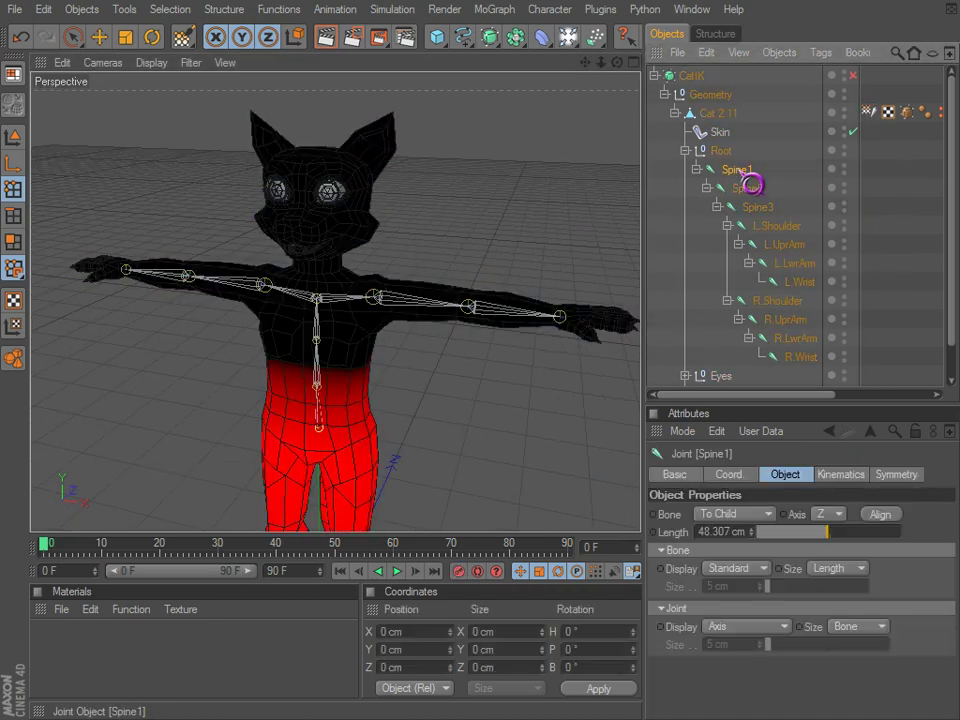
# Compare the weight influence of the Spine1, Spine2 and Spine3 joints across the cat's legs, torso and head.
pyautogui.keyDown('alt'); pyautogui.moveTo(625, 498); pyautogui.dragTo(619, 456, button='middle'); pyautogui.keyUp('alt')
pyautogui.moveTo(619, 456)
pyautogui.keyDown('alt'); pyautogui.mouseDown()
pyautogui.moveTo(584, 449)
pyautogui.moveTo(634, 465)
pyautogui.mouseUp(); pyautogui.keyUp('alt')
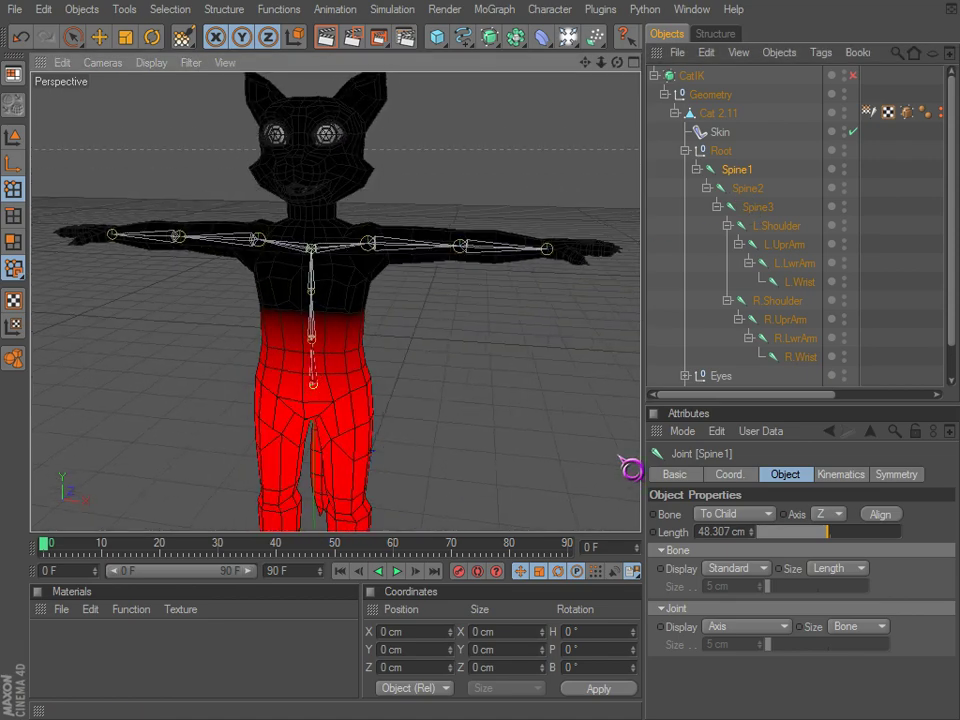
pyautogui.click(748, 190)
pyautogui.keyDown('alt'); pyautogui.moveTo(456, 330); pyautogui.dragTo(520, 320, button='middle'); pyautogui.keyUp('alt')
pyautogui.click(750, 171)
pyautogui.click(750, 189)
pyautogui.click(753, 208)
pyautogui.keyDown('alt'); pyautogui.moveTo(452, 267); pyautogui.dragTo(620, 459); pyautogui.keyUp('alt')
pyautogui.keyDown('alt'); pyautogui.moveTo(618, 457); pyautogui.dragTo(446, 332, button='right'); pyautogui.keyUp('alt')
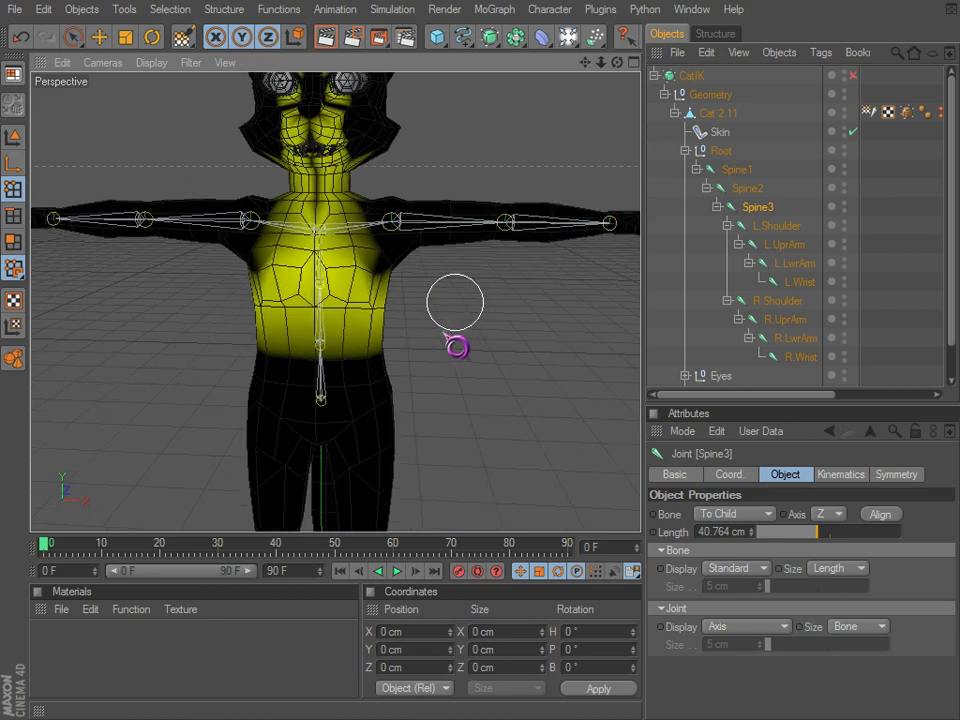
pyautogui.keyDown('alt'); pyautogui.moveTo(446, 332); pyautogui.dragTo(454, 321, button='middle'); pyautogui.keyUp('alt')
pyautogui.keyDown('alt'); pyautogui.moveTo(454, 321); pyautogui.dragTo(620, 454); pyautogui.keyUp('alt')
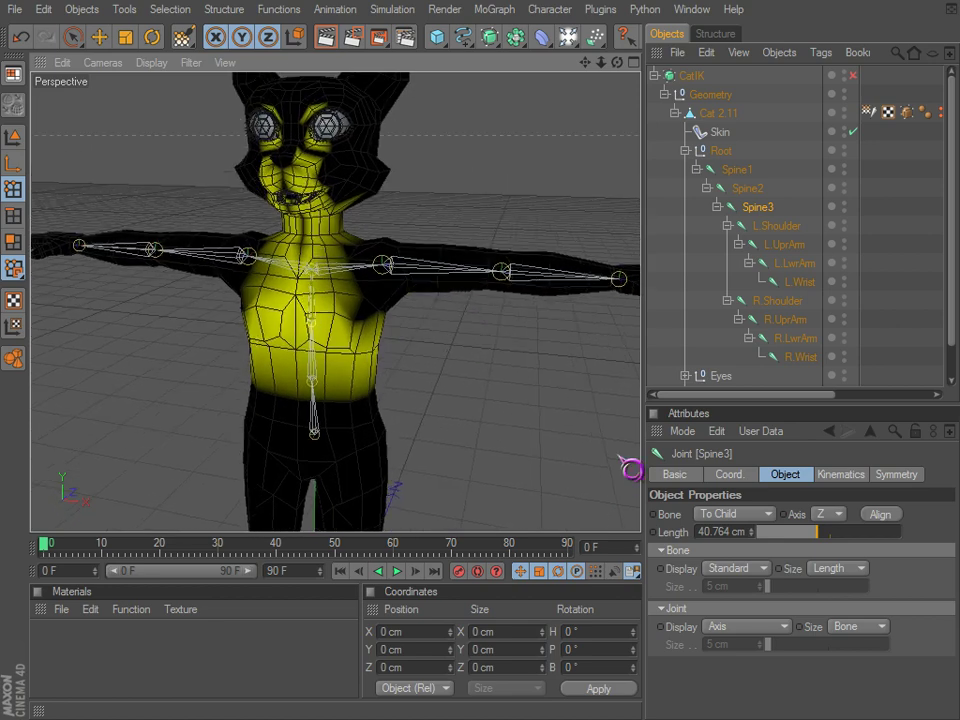
# Activate the Weight Tool and switch from point mode to model mode.
pyautogui.click(553, 11)
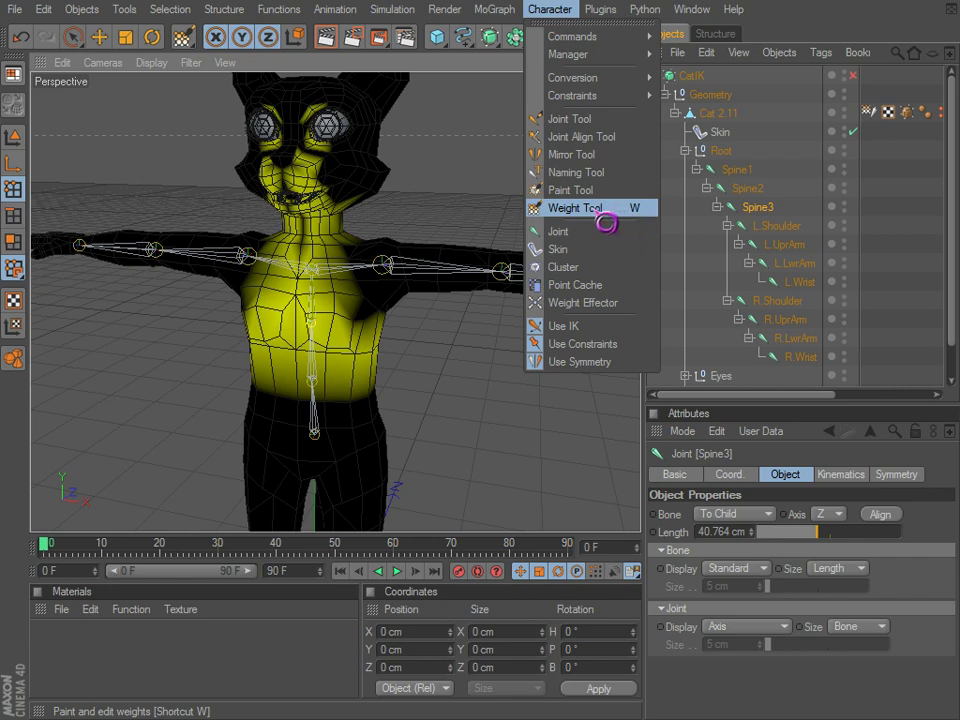
pyautogui.click(600, 208)
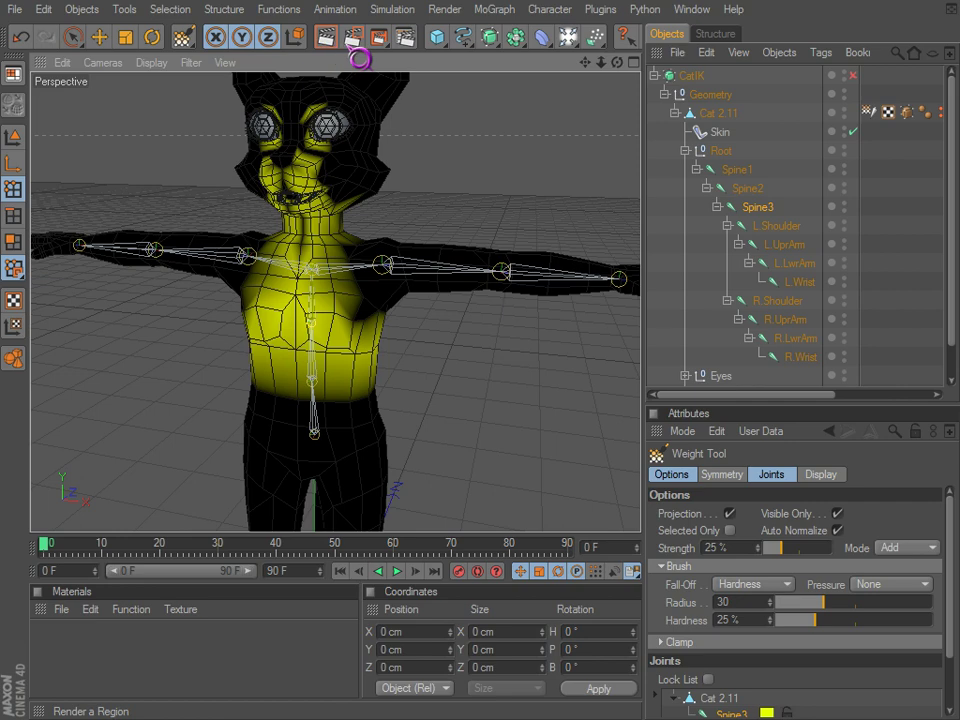
pyautogui.click(14, 143)
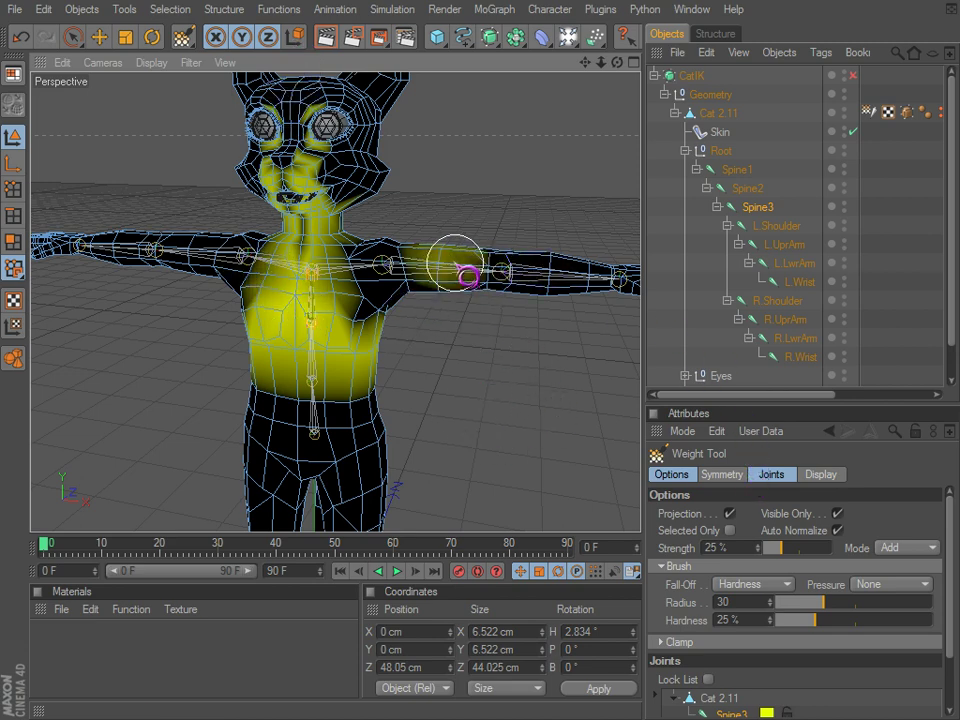
# Select the Spine1 joint and set the Weight Tool's strength to 100% and brush hardness to 100%.
pyautogui.click(738, 172)
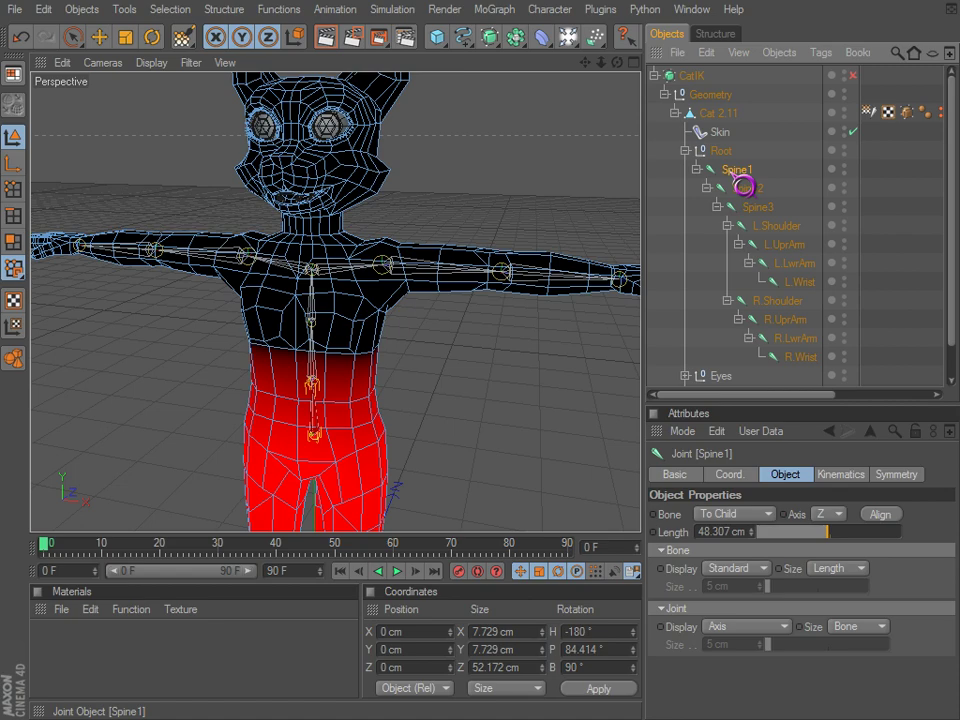
pyautogui.keyDown('alt'); pyautogui.moveTo(388, 430); pyautogui.dragTo(392, 328, button='middle'); pyautogui.keyUp('alt')
pyautogui.scroll(4, 384, 428)
pyautogui.keyDown('alt'); pyautogui.moveTo(620, 458); pyautogui.dragTo(623, 427, button='middle'); pyautogui.keyUp('alt')
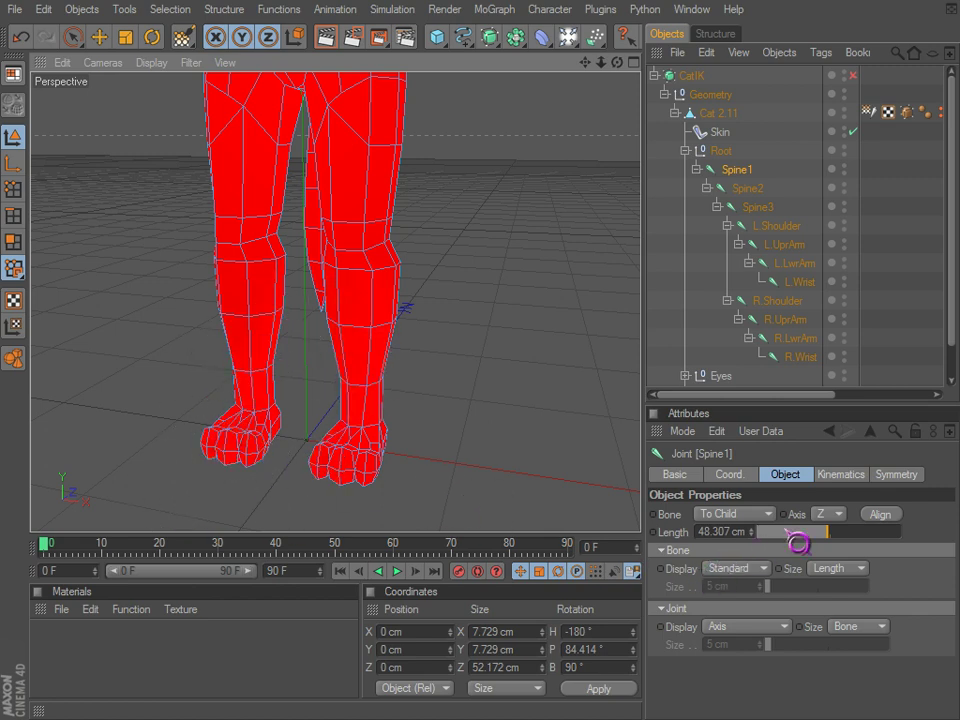
pyautogui.click(519, 402)
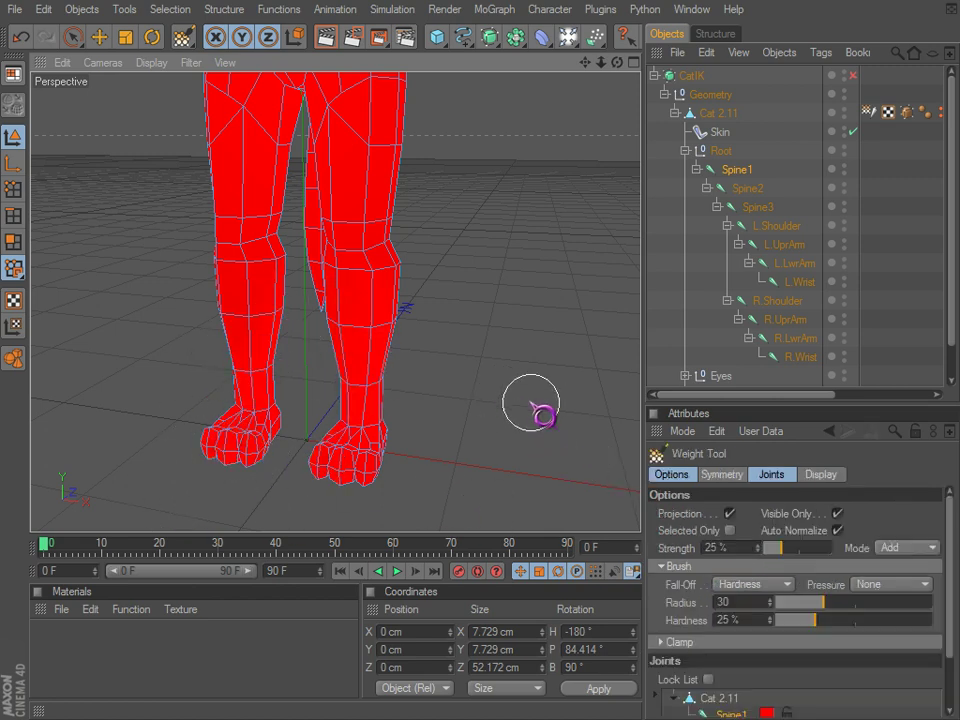
pyautogui.moveTo(797, 561); pyautogui.dragTo(836, 563)
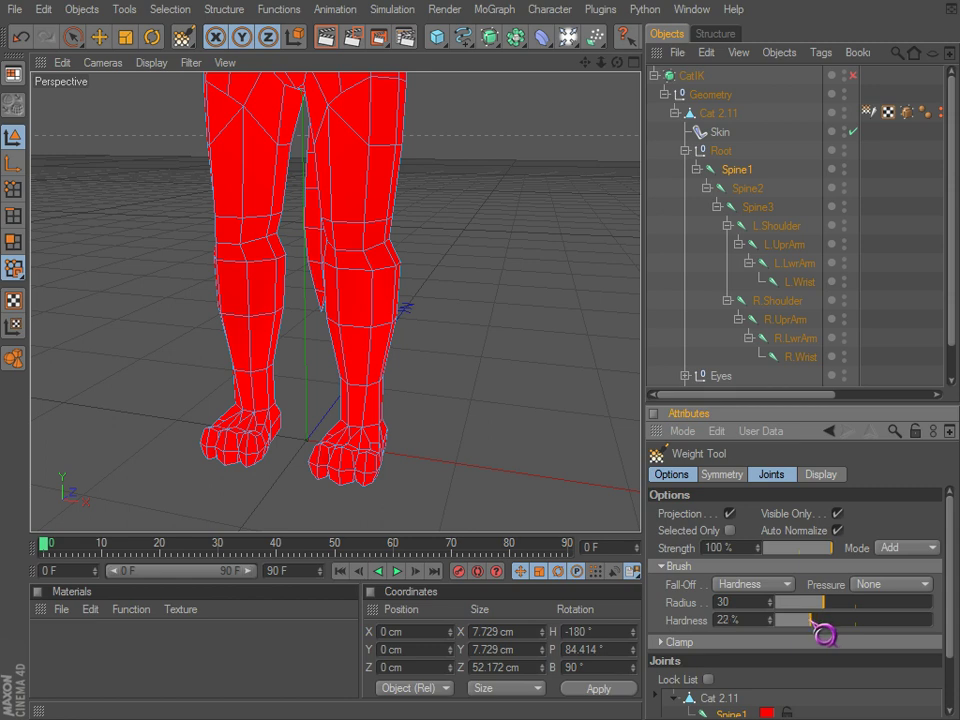
pyautogui.moveTo(790, 627); pyautogui.dragTo(953, 627)
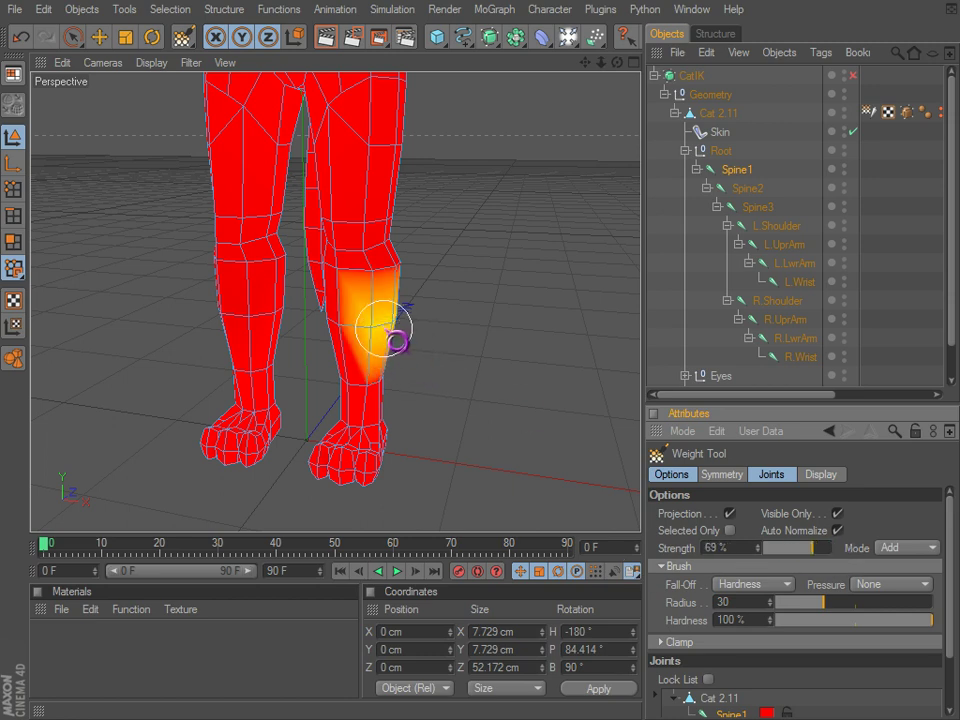
pyautogui.moveTo(816, 551); pyautogui.dragTo(848, 551)
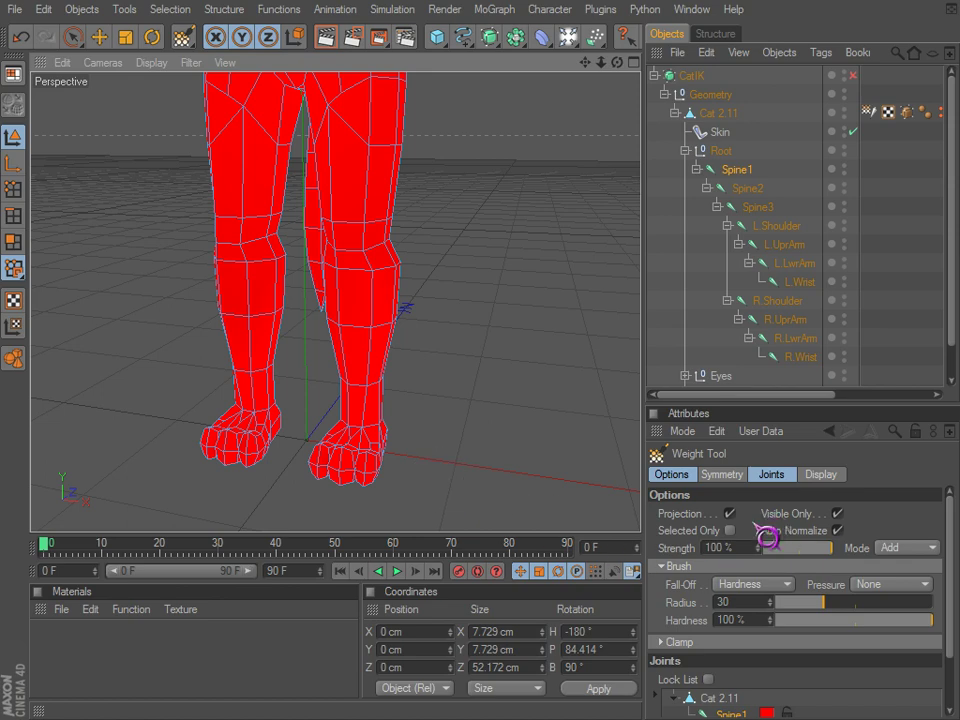
# Turn off the Weight Tool's Visible Only option and check the Spine1 weights all around the legs.
pyautogui.click(836, 514)
pyautogui.moveTo(367, 387)
pyautogui.keyDown('alt'); pyautogui.mouseDown()
pyautogui.moveTo(638, 461)
pyautogui.moveTo(345, 376)
pyautogui.mouseUp(); pyautogui.keyUp('alt')
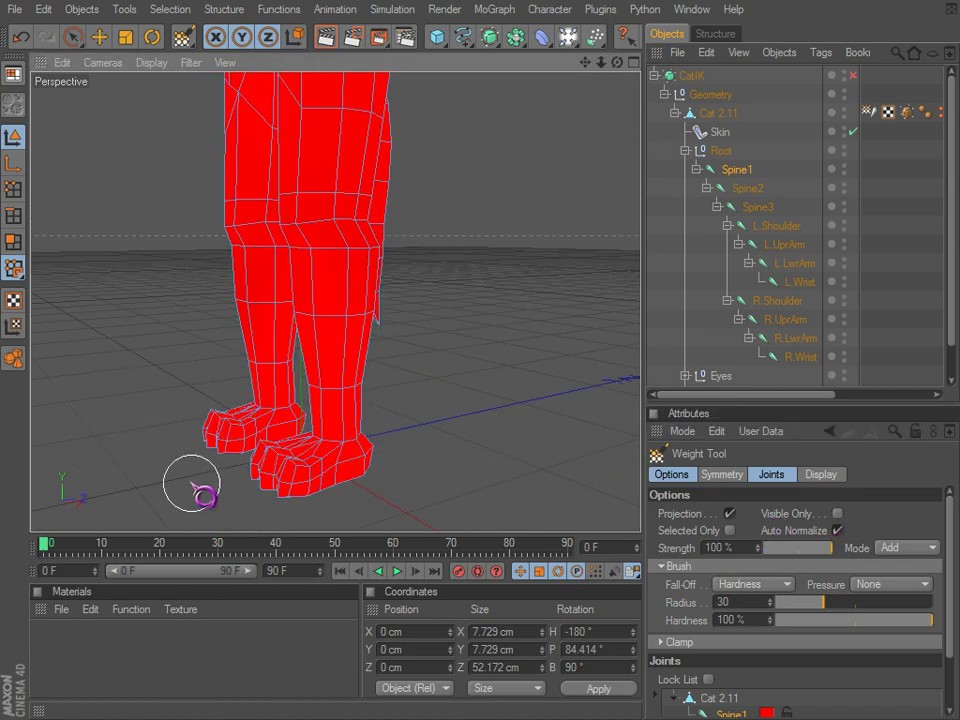
pyautogui.scroll(-3, 190, 415)
pyautogui.keyDown('alt'); pyautogui.moveTo(394, 321); pyautogui.dragTo(638, 461); pyautogui.keyUp('alt')
pyautogui.scroll(-2, 372, 430)
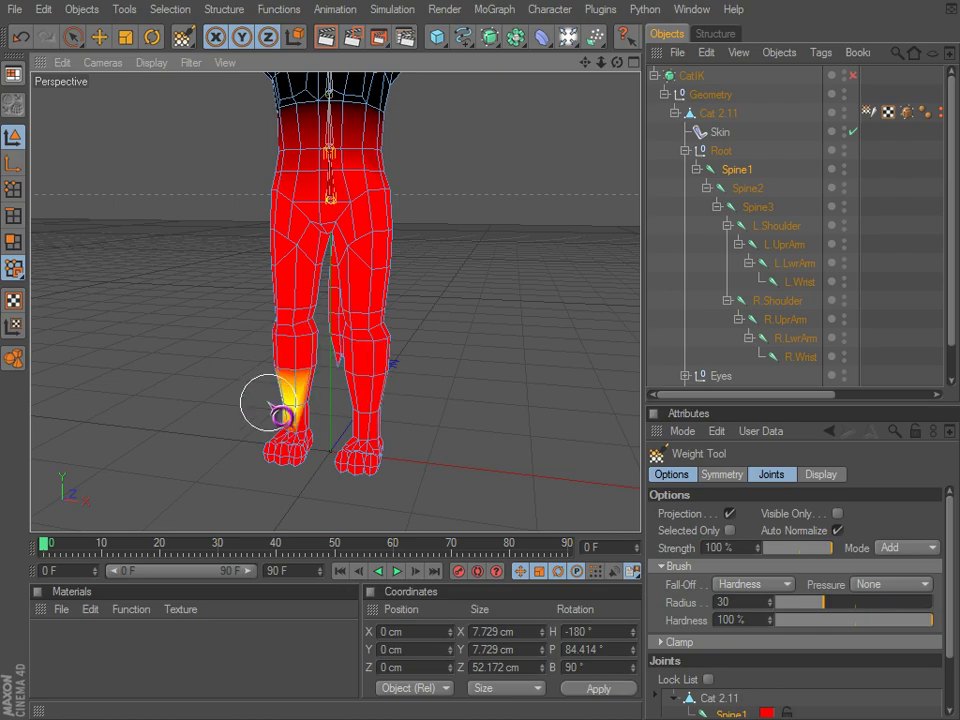
# Inspect the Spine1 and Spine2 joint weights on the front and back of the torso.
pyautogui.click(753, 191)
pyautogui.keyDown('alt'); pyautogui.moveTo(531, 273); pyautogui.dragTo(456, 306); pyautogui.keyUp('alt')
pyautogui.keyDown('alt'); pyautogui.moveTo(456, 306); pyautogui.dragTo(439, 398, button='middle'); pyautogui.keyUp('alt')
pyautogui.keyDown('alt'); pyautogui.moveTo(439, 398); pyautogui.dragTo(628, 456); pyautogui.keyUp('alt')
pyautogui.scroll(3, 465, 343)
pyautogui.click(738, 172)
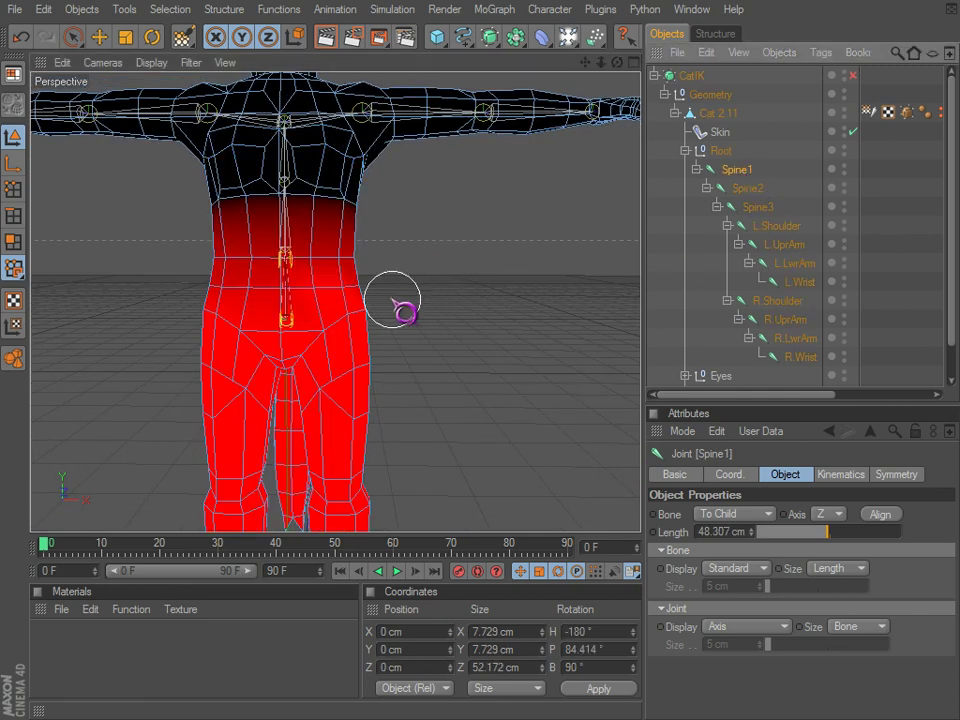
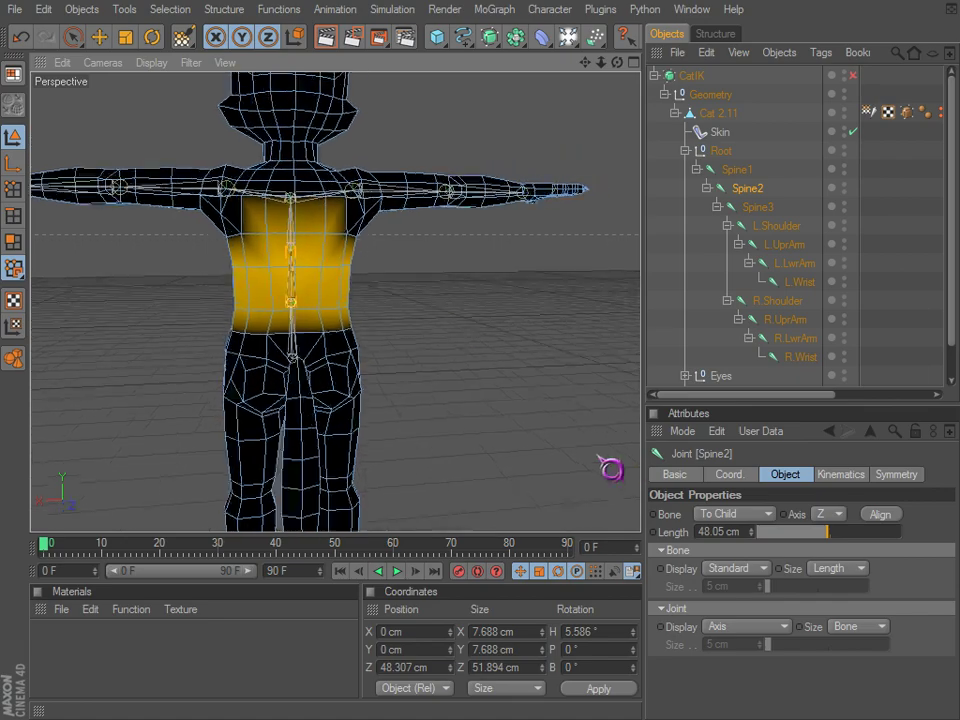
pyautogui.keyDown('alt'); pyautogui.moveTo(390, 316); pyautogui.dragTo(405, 298, button='right'); pyautogui.keyUp('alt')
pyautogui.moveTo(405, 298)
pyautogui.keyDown('alt'); pyautogui.mouseDown()
pyautogui.moveTo(620, 457)
pyautogui.moveTo(405, 315)
pyautogui.mouseUp(); pyautogui.keyUp('alt')
pyautogui.keyDown('alt'); pyautogui.moveTo(405, 315); pyautogui.dragTo(620, 457, button='middle'); pyautogui.keyUp('alt')
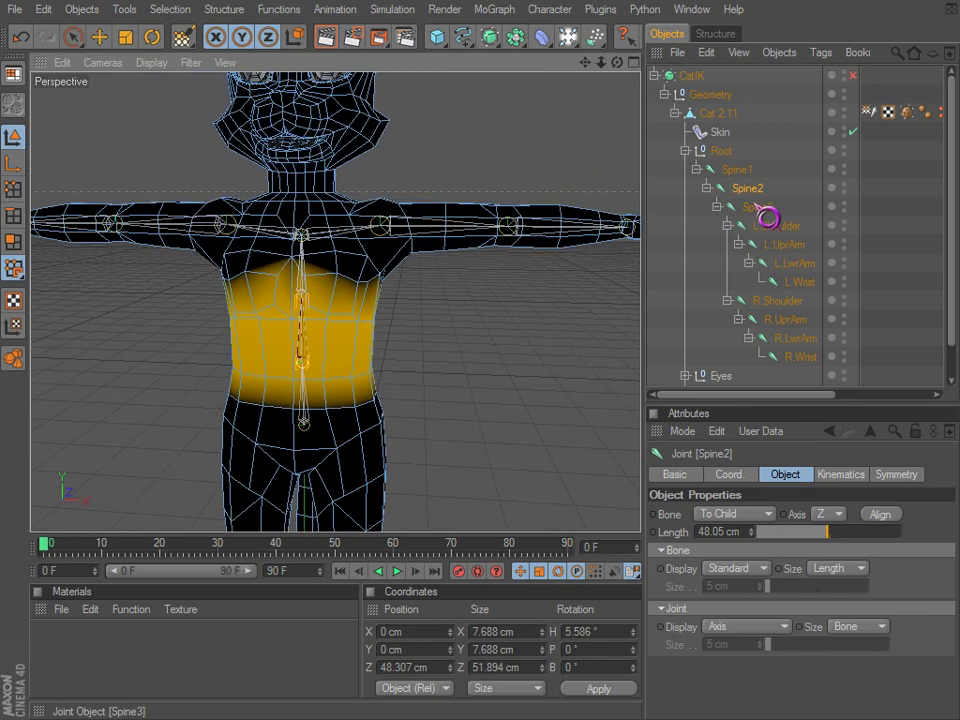
# Select the Spine3 joint and examine its weights on the chest, neck and face.
pyautogui.click(757, 206)
pyautogui.scroll(3, 508, 290)
pyautogui.keyDown('alt'); pyautogui.moveTo(506, 291); pyautogui.dragTo(621, 457); pyautogui.keyUp('alt')
pyautogui.scroll(-3, 478, 311)
pyautogui.keyDown('alt'); pyautogui.moveTo(478, 311); pyautogui.dragTo(621, 457, button='middle'); pyautogui.keyUp('alt')
pyautogui.keyDown('alt'); pyautogui.moveTo(621, 457); pyautogui.dragTo(619, 457); pyautogui.keyUp('alt')
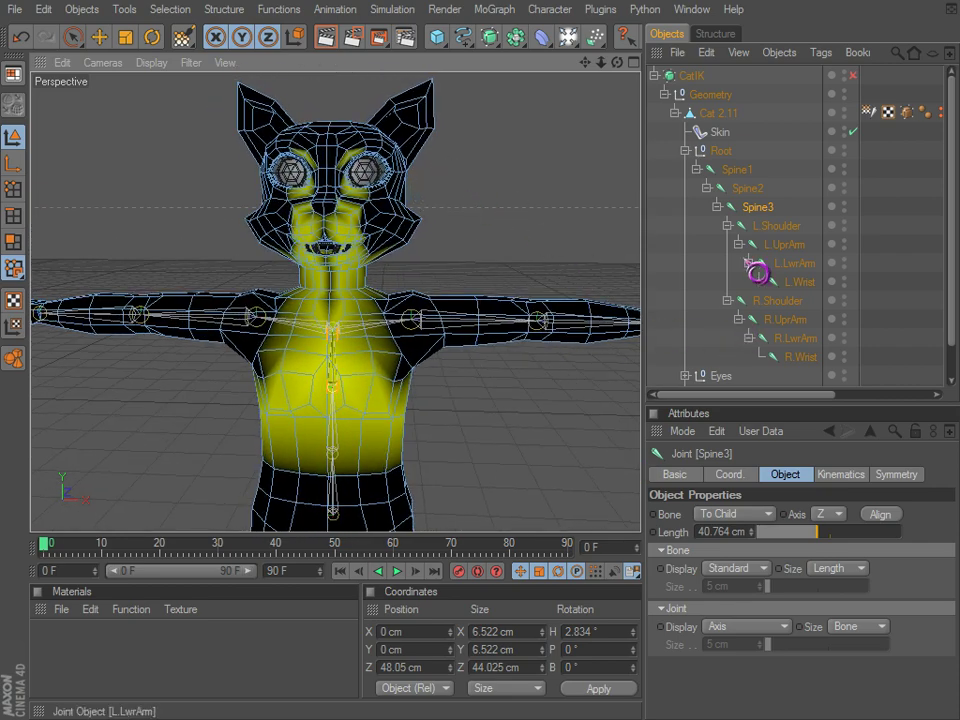
# Select the L.Shoulder joint and erase its weights from the upper part of the cat's head.
pyautogui.click(774, 229)
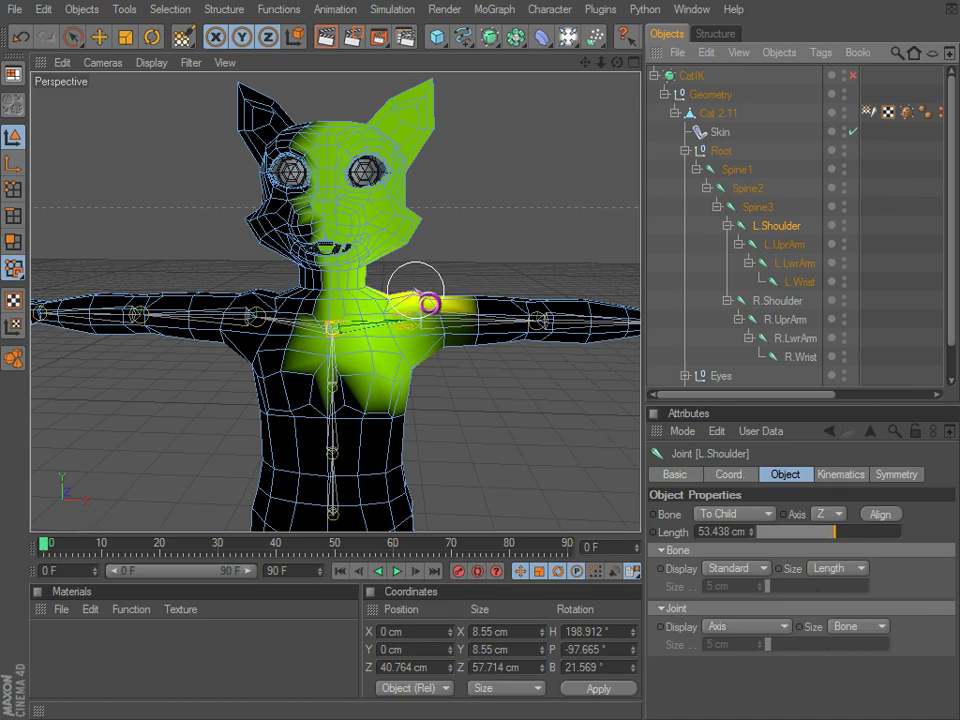
pyautogui.scroll(3, 402, 290)
pyautogui.keyDown('alt'); pyautogui.moveTo(463, 253); pyautogui.dragTo(463, 243, button='middle'); pyautogui.keyUp('alt')
pyautogui.scroll(-4, 420, 277)
pyautogui.scroll(3, 420, 277)
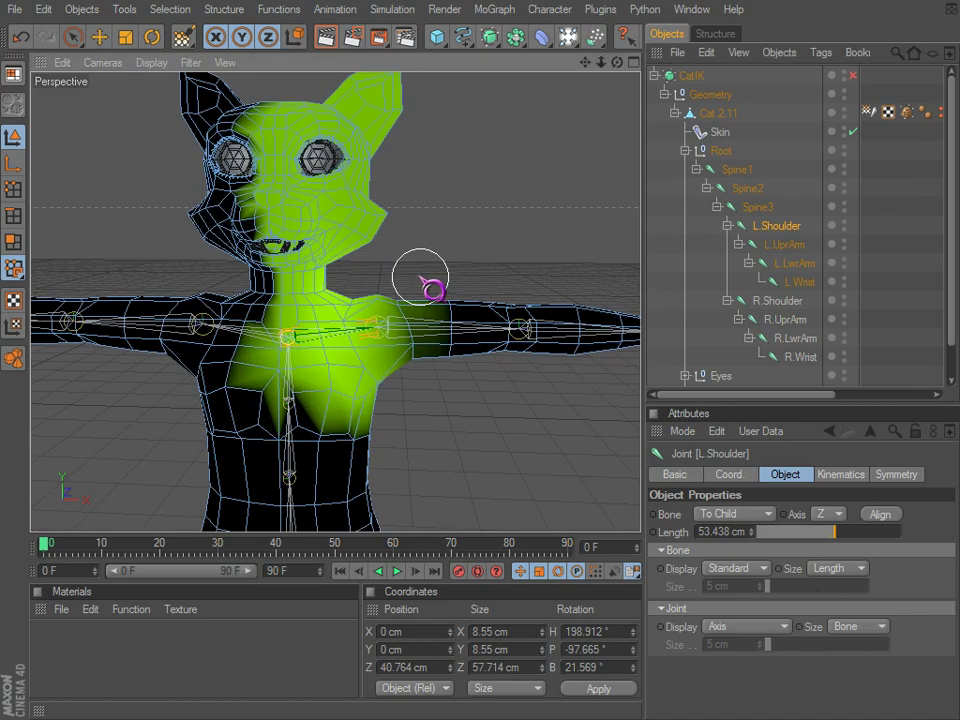
pyautogui.scroll(-3, 467, 253)
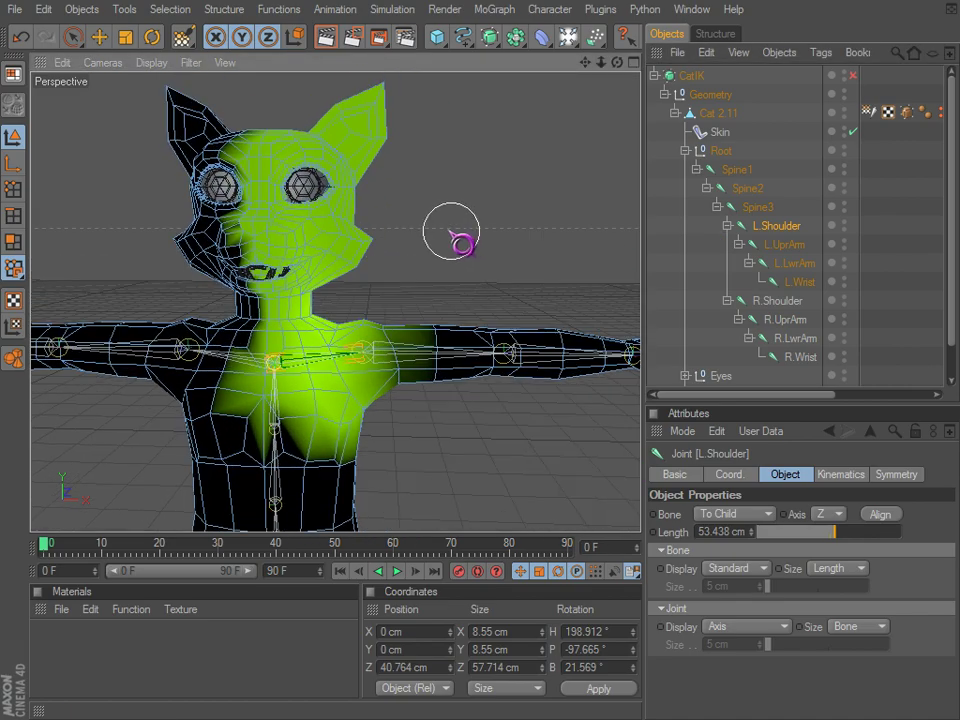
pyautogui.keyDown('alt'); pyautogui.moveTo(618, 457); pyautogui.dragTo(619, 454); pyautogui.keyUp('alt')
pyautogui.moveTo(423, 138)
pyautogui.mouseDown()
pyautogui.moveTo(210, 213)
pyautogui.moveTo(407, 199)
pyautogui.moveTo(332, 212)
pyautogui.mouseUp()
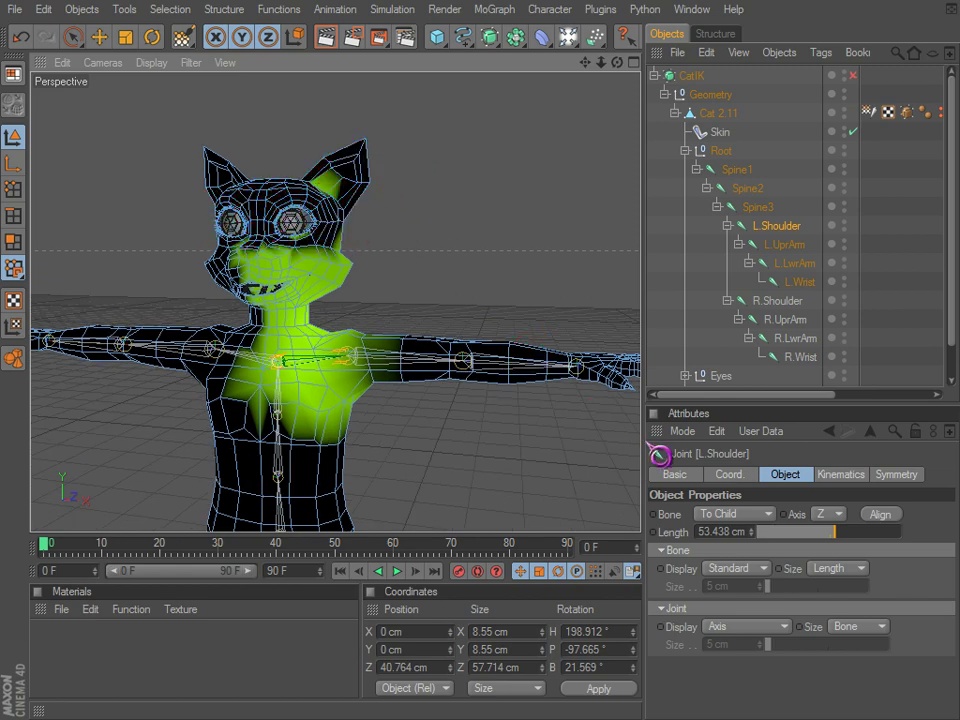
# Turn off Visible Only for the Weight Tool and erase the remaining L.Shoulder weights from the face, ear and neck.
pyautogui.click(183, 37)
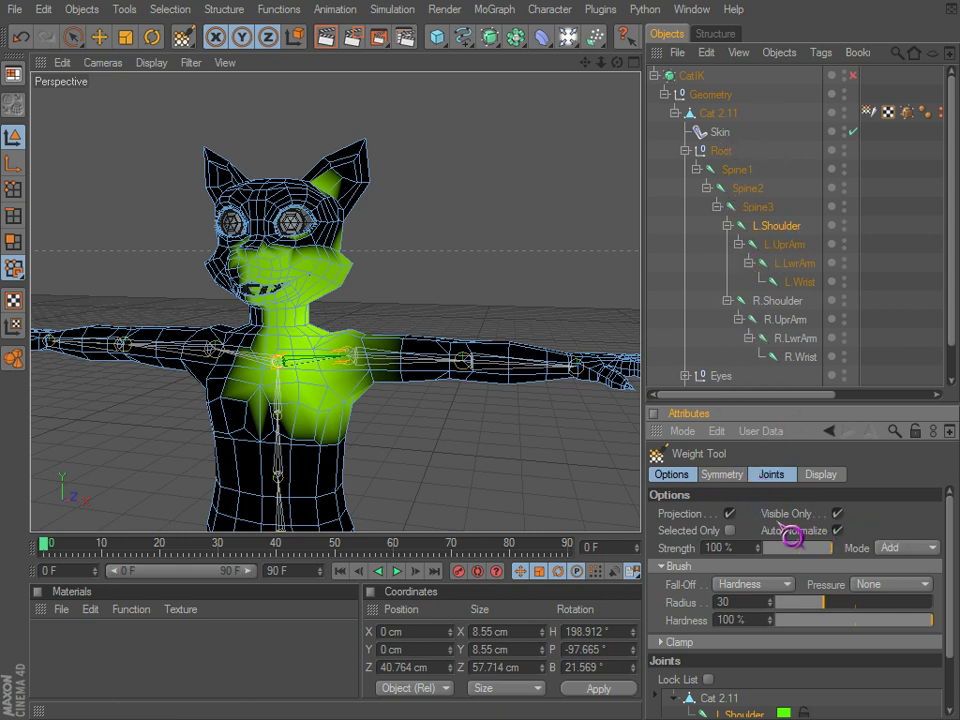
pyautogui.moveTo(326, 165)
pyautogui.mouseDown()
pyautogui.moveTo(339, 208)
pyautogui.moveTo(326, 214)
pyautogui.moveTo(354, 279)
pyautogui.moveTo(265, 305)
pyautogui.moveTo(300, 273)
pyautogui.moveTo(638, 471)
pyautogui.moveTo(309, 284)
pyautogui.moveTo(268, 280)
pyautogui.moveTo(318, 258)
pyautogui.moveTo(622, 460)
pyautogui.moveTo(641, 462)
pyautogui.moveTo(611, 459)
pyautogui.moveTo(229, 276)
pyautogui.mouseUp()
pyautogui.scroll(5, 300, 275)
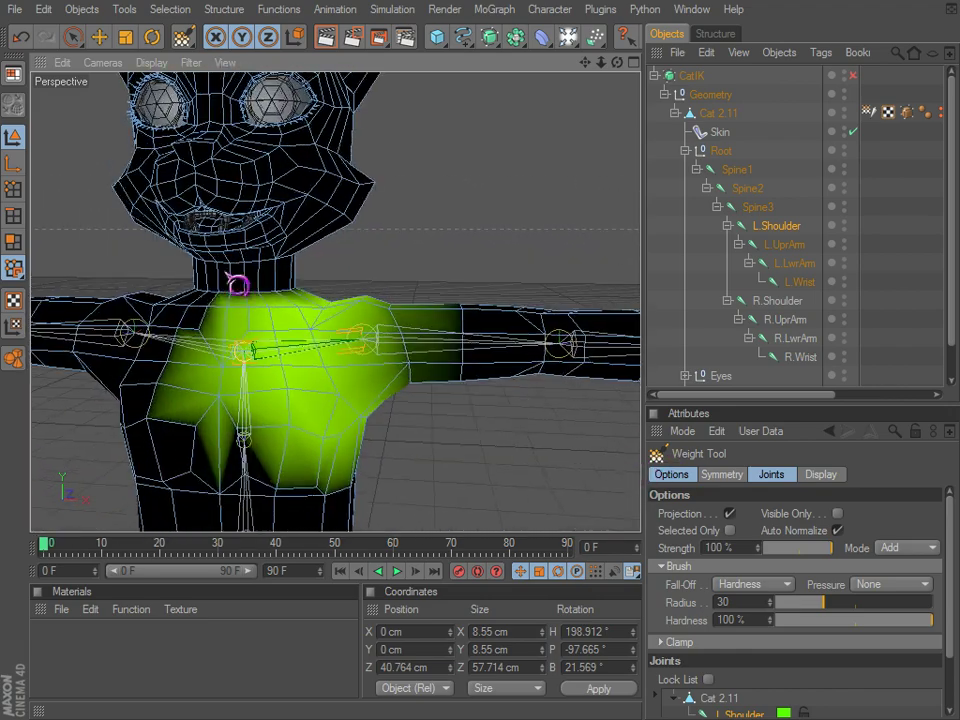
# Select the R.Shoulder joint and erase its weights from the cat's head and face.
pyautogui.click(767, 302)
pyautogui.scroll(-3, 360, 215)
pyautogui.keyDown('alt'); pyautogui.moveTo(350, 213); pyautogui.dragTo(305, 180); pyautogui.keyUp('alt')
pyautogui.scroll(-1, 305, 178)
pyautogui.keyDown('alt'); pyautogui.moveTo(632, 465); pyautogui.dragTo(222, 126, button='middle'); pyautogui.keyUp('alt')
pyautogui.keyDown('ctrl'); pyautogui.moveTo(222, 126); pyautogui.dragTo(254, 145); pyautogui.keyUp('ctrl')
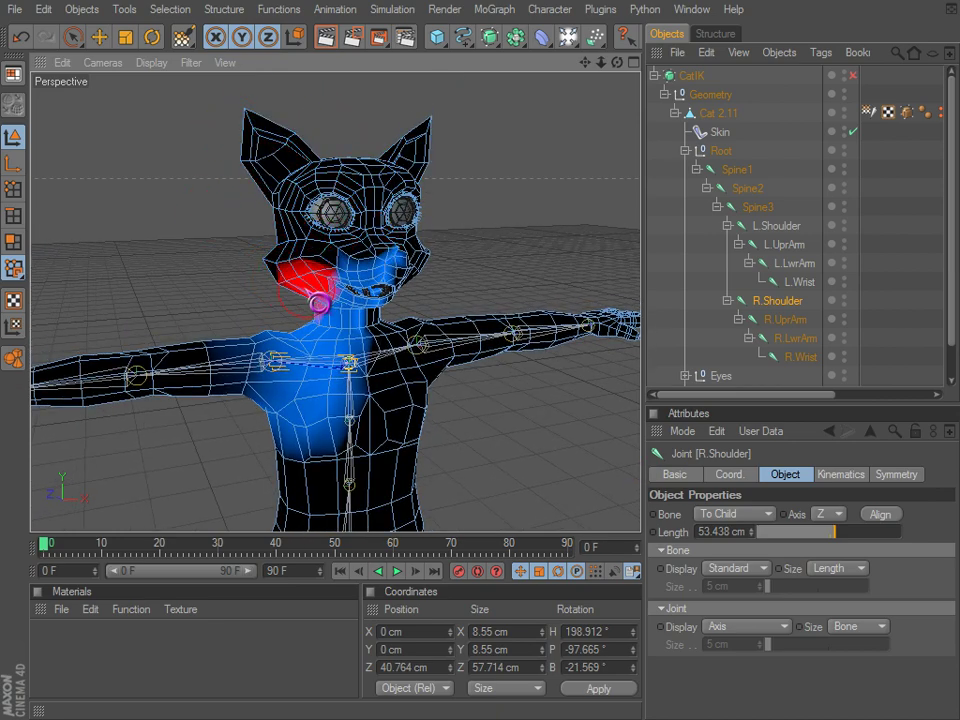
pyautogui.moveTo(293, 247)
pyautogui.keyDown('alt'); pyautogui.mouseDown()
pyautogui.moveTo(648, 460)
pyautogui.moveTo(620, 458)
pyautogui.moveTo(244, 253)
pyautogui.moveTo(620, 457)
pyautogui.moveTo(358, 258)
pyautogui.moveTo(620, 457)
pyautogui.moveTo(341, 262)
pyautogui.moveTo(356, 284)
pyautogui.moveTo(622, 457)
pyautogui.mouseUp(); pyautogui.keyUp('alt')
# Select the R.UprArm joint and erase its stray weights from the head.
pyautogui.click(777, 319)
pyautogui.moveTo(438, 208)
pyautogui.keyDown('alt'); pyautogui.mouseDown()
pyautogui.moveTo(620, 457)
pyautogui.moveTo(440, 210)
pyautogui.mouseUp(); pyautogui.keyUp('alt')
pyautogui.moveTo(334, 172)
pyautogui.keyDown('ctrl'); pyautogui.mouseDown()
pyautogui.moveTo(274, 190)
pyautogui.moveTo(402, 180)
pyautogui.moveTo(380, 197)
pyautogui.mouseUp(); pyautogui.keyUp('ctrl')
pyautogui.keyDown('alt'); pyautogui.moveTo(377, 250); pyautogui.dragTo(636, 461); pyautogui.keyUp('alt')
# Check the L.LwrArm joint's weights, and erase the L.UprArm joint's stray weights from the head.
pyautogui.click(688, 265)
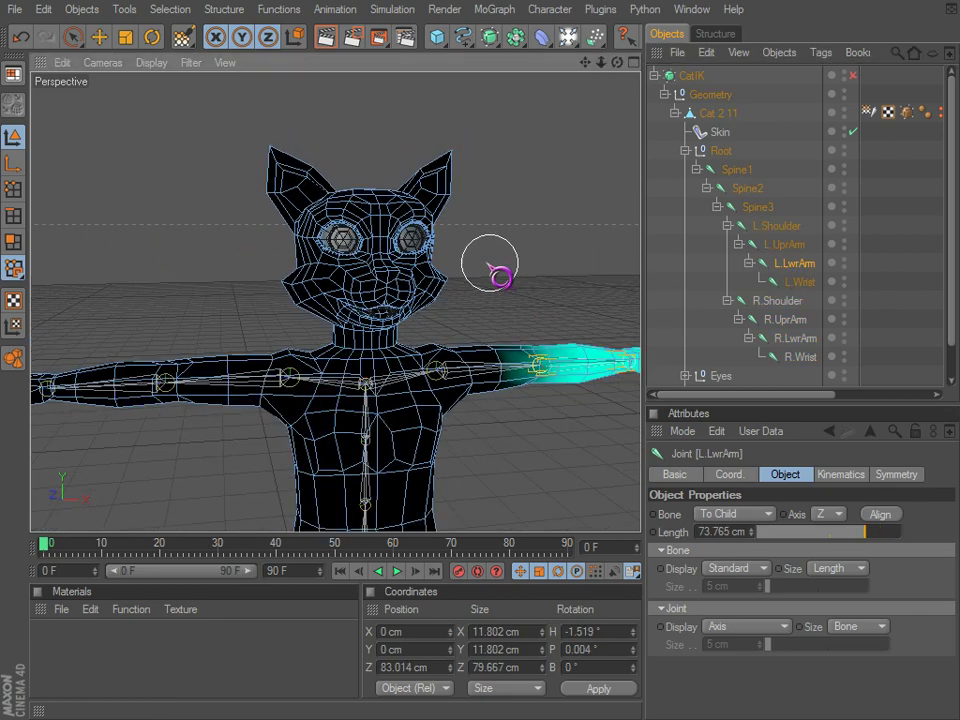
pyautogui.keyDown('alt'); pyautogui.moveTo(490, 265); pyautogui.dragTo(498, 257); pyautogui.keyUp('alt')
pyautogui.click(783, 242)
pyautogui.moveTo(347, 160)
pyautogui.mouseDown()
pyautogui.moveTo(314, 139)
pyautogui.moveTo(366, 153)
pyautogui.moveTo(382, 218)
pyautogui.moveTo(280, 275)
pyautogui.mouseUp()
pyautogui.moveTo(280, 275)
pyautogui.keyDown('alt'); pyautogui.mouseDown()
pyautogui.moveTo(651, 455)
pyautogui.moveTo(619, 457)
pyautogui.mouseUp(); pyautogui.keyUp('alt')
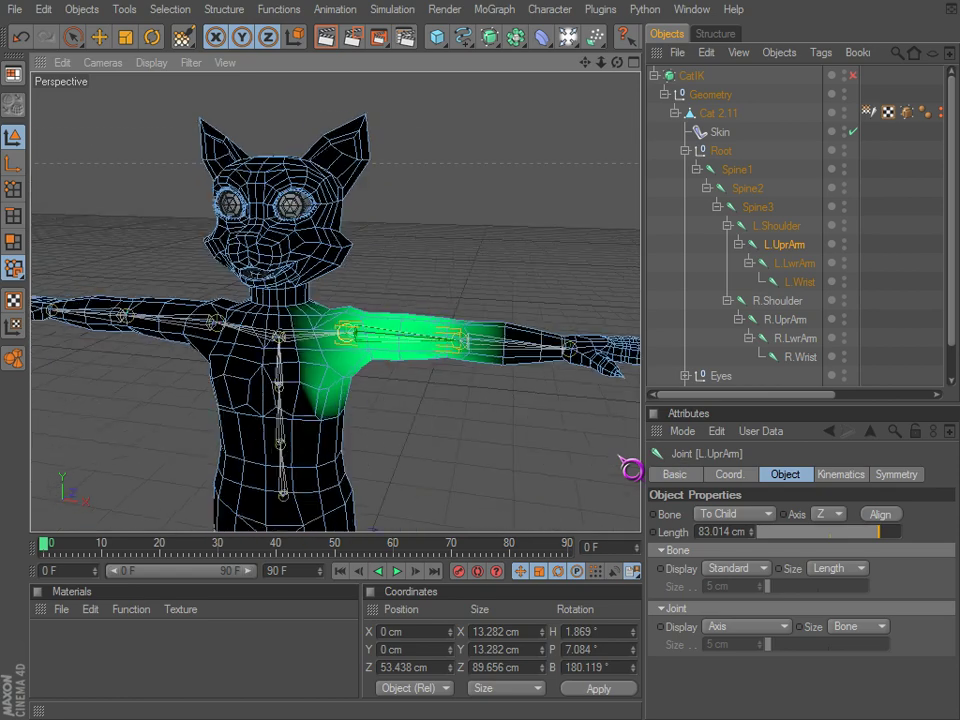
# Check the L.Wrist, L.LwrArm, R.Shoulder and L.Shoulder joints for stray weights on the head.
pyautogui.click(800, 282)
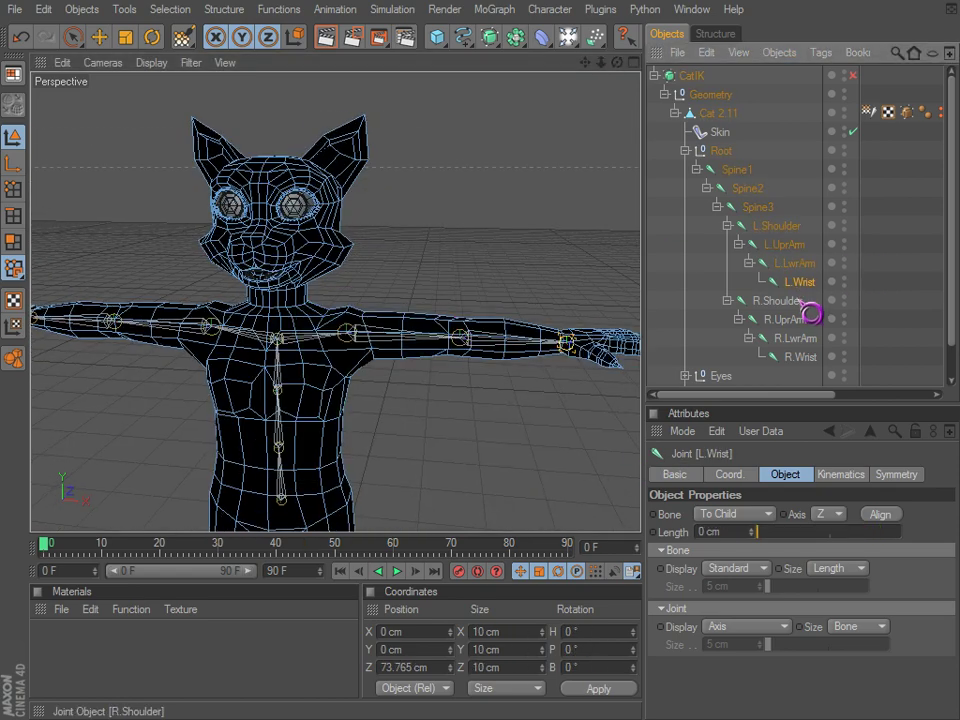
pyautogui.click(794, 265)
pyautogui.keyDown('alt'); pyautogui.moveTo(574, 281); pyautogui.dragTo(634, 457); pyautogui.keyUp('alt')
pyautogui.click(758, 302)
pyautogui.click(770, 227)
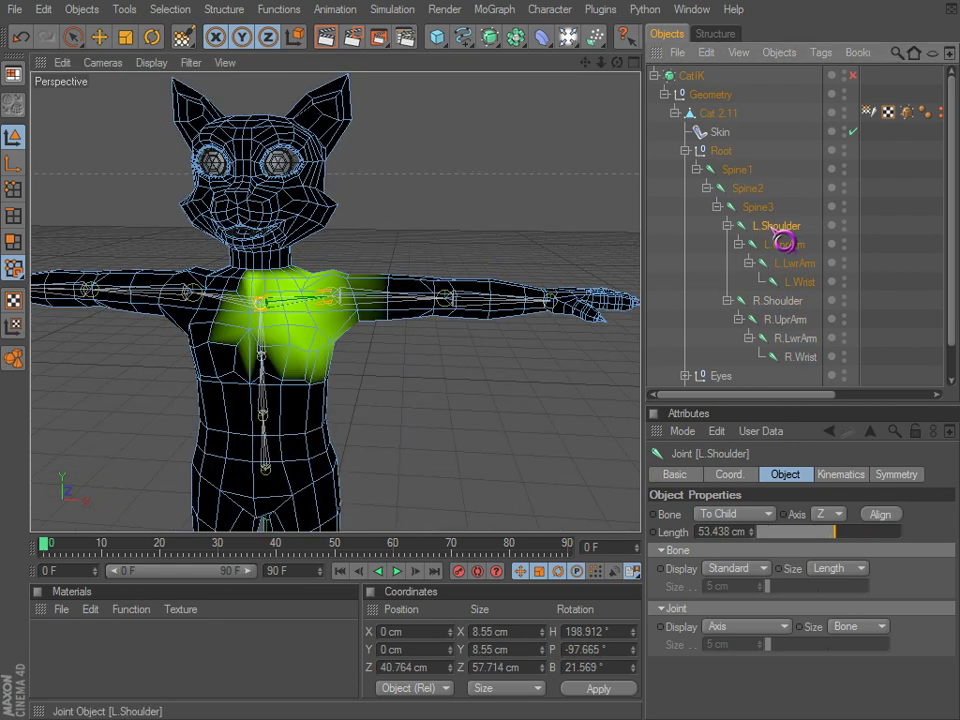
# Select the Spine3 joint and erase its weights from the cat's face, head and neck.
pyautogui.press('Up')
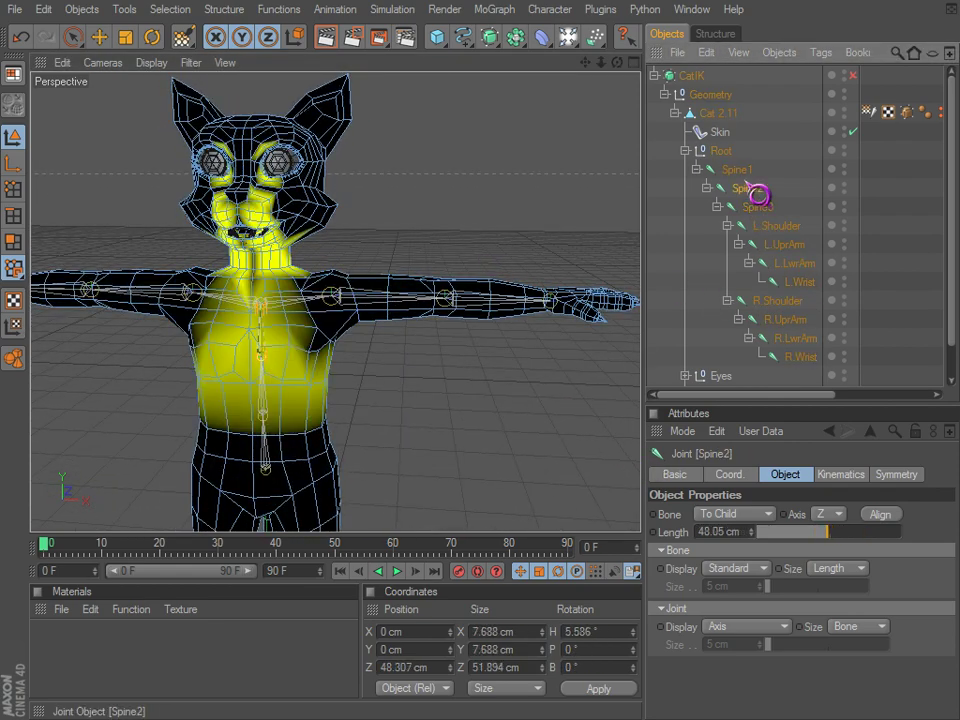
pyautogui.press('Up')
pyautogui.press('Up')
pyautogui.press('Down')
pyautogui.moveTo(309, 194)
pyautogui.keyDown('ctrl'); pyautogui.mouseDown()
pyautogui.moveTo(158, 152)
pyautogui.moveTo(269, 204)
pyautogui.moveTo(289, 240)
pyautogui.mouseUp(); pyautogui.keyUp('ctrl')
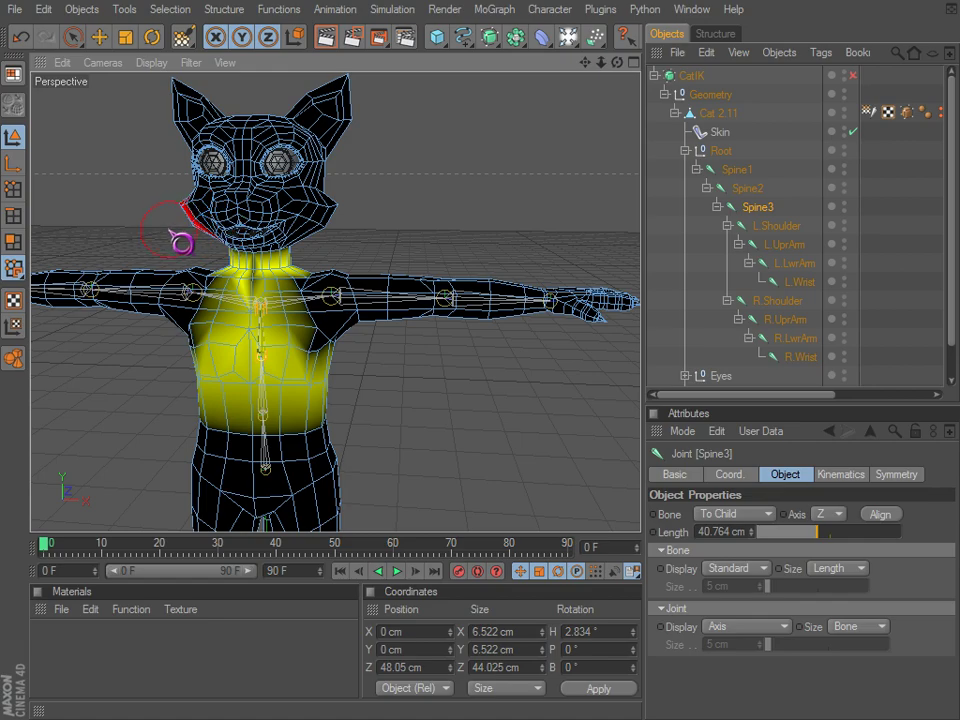
pyautogui.keyDown('alt'); pyautogui.moveTo(180, 240); pyautogui.dragTo(630, 467); pyautogui.keyUp('alt')
pyautogui.keyDown('alt'); pyautogui.moveTo(180, 240); pyautogui.dragTo(193, 244, button='right'); pyautogui.keyUp('alt')
pyautogui.moveTo(204, 233)
pyautogui.keyDown('ctrl'); pyautogui.mouseDown()
pyautogui.moveTo(276, 236)
pyautogui.moveTo(163, 234)
pyautogui.mouseUp(); pyautogui.keyUp('ctrl')
pyautogui.moveTo(345, 262)
pyautogui.keyDown('alt'); pyautogui.mouseDown()
pyautogui.moveTo(631, 468)
pyautogui.moveTo(619, 457)
pyautogui.mouseUp(); pyautogui.keyUp('alt')
pyautogui.keyDown('alt'); pyautogui.moveTo(340, 238); pyautogui.dragTo(621, 458); pyautogui.keyUp('alt')
# Turn on Visible Only and paint Spine3 weight down the middle of the upper back.
pyautogui.scroll(3, 304, 291)
pyautogui.keyDown('alt'); pyautogui.moveTo(281, 326); pyautogui.dragTo(619, 457); pyautogui.keyUp('alt')
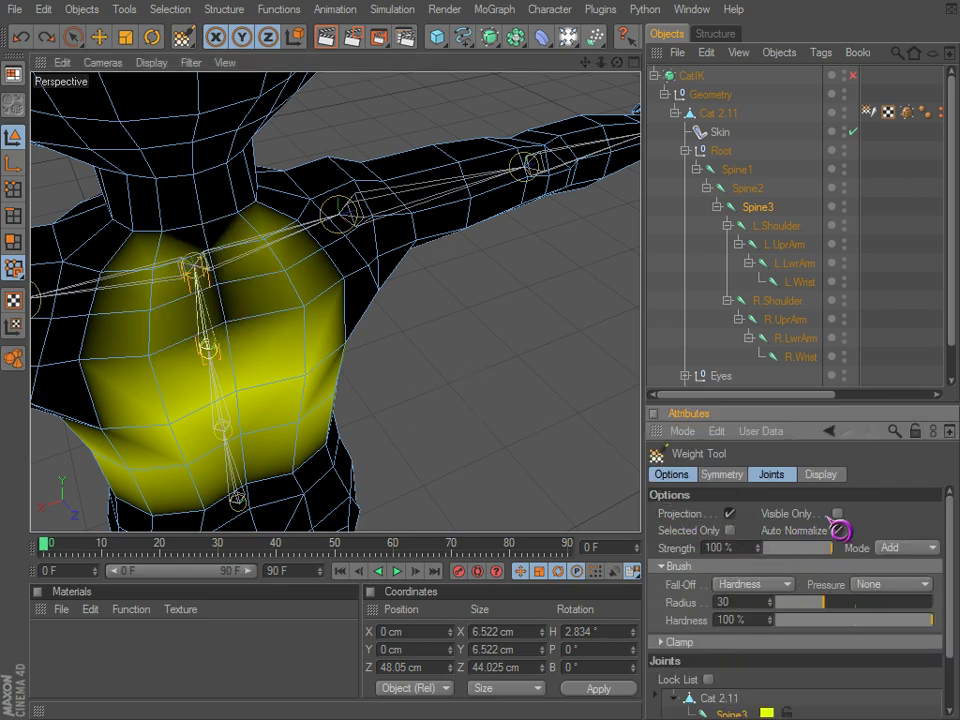
pyautogui.moveTo(208, 270); pyautogui.dragTo(240, 358)
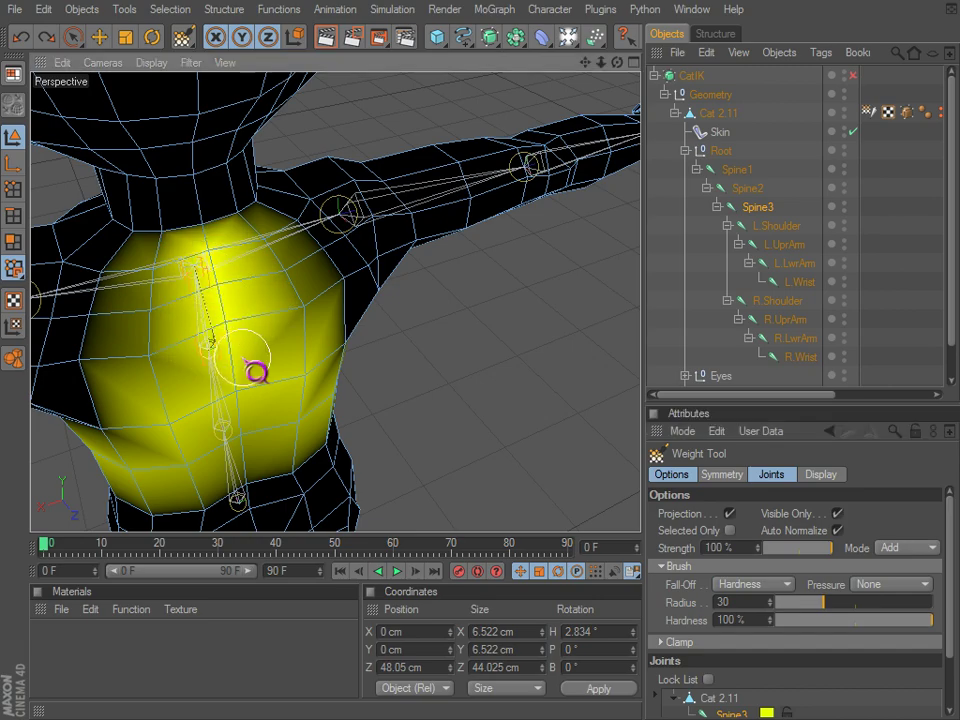
# Check the Spine3 weights from the front of the chest and switch to the Move tool.
pyautogui.scroll(-3, 356, 348)
pyautogui.keyDown('alt'); pyautogui.moveTo(356, 348); pyautogui.dragTo(392, 304, button='middle'); pyautogui.keyUp('alt')
pyautogui.moveTo(392, 304)
pyautogui.keyDown('alt'); pyautogui.mouseDown()
pyautogui.moveTo(612, 458)
pyautogui.moveTo(392, 285)
pyautogui.mouseUp(); pyautogui.keyUp('alt')
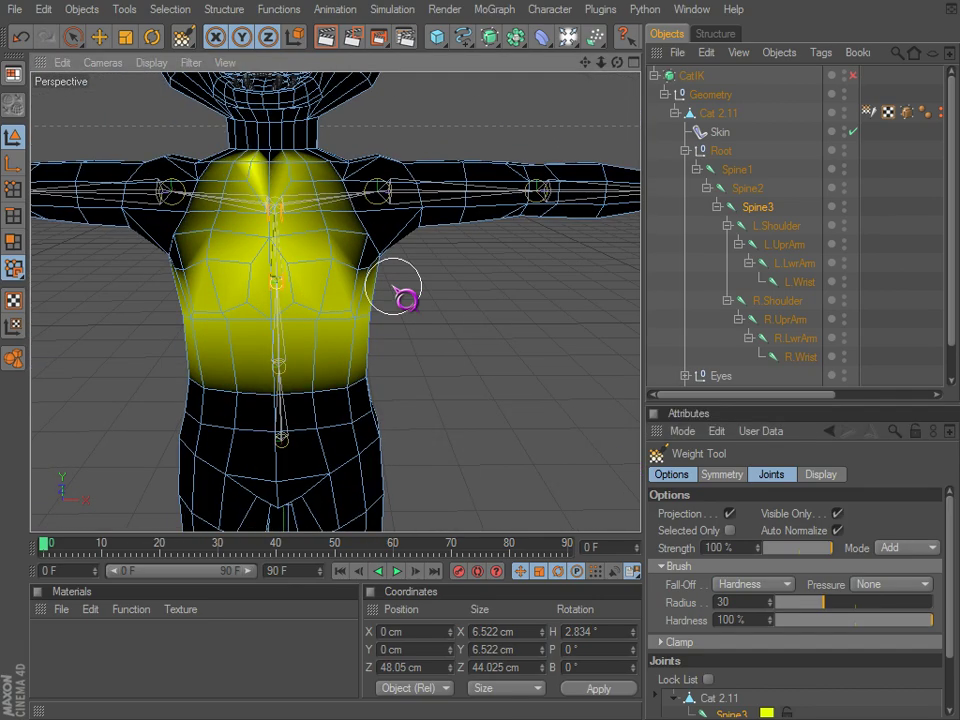
pyautogui.keyDown('alt'); pyautogui.moveTo(392, 285); pyautogui.dragTo(388, 348, button='middle'); pyautogui.keyUp('alt')
pyautogui.click(386, 288)
pyautogui.keyDown('alt'); pyautogui.moveTo(386, 288); pyautogui.dragTo(382, 290); pyautogui.keyUp('alt')
pyautogui.press('e')
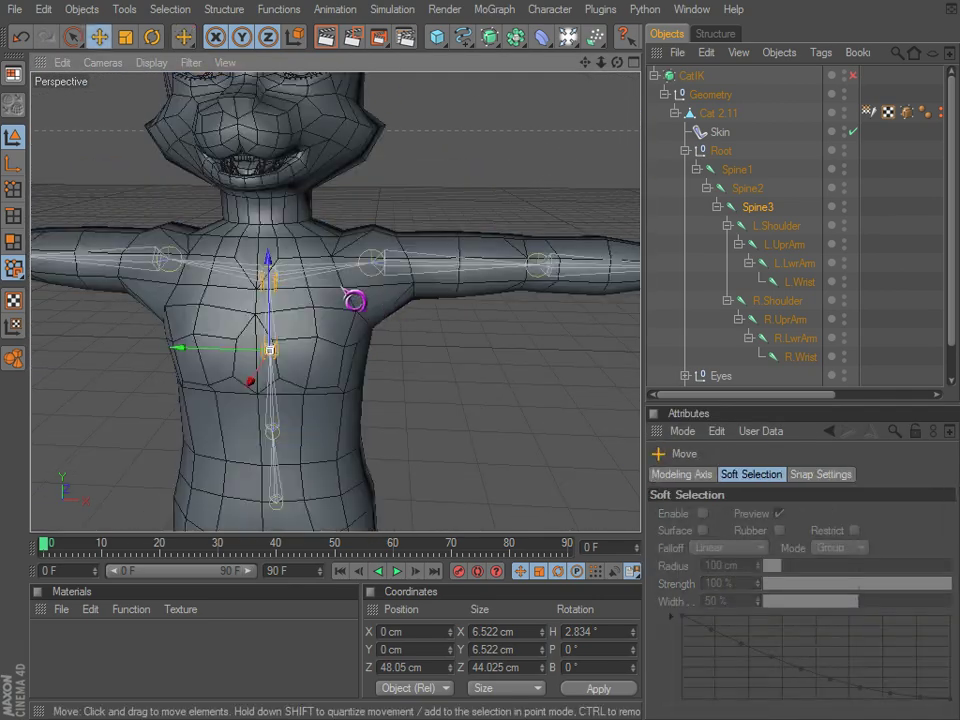
# Rotate the Spine3 joint to test how the head and upper body deform, and undo the rotation.
pyautogui.press('r')
pyautogui.scroll(-3, 328, 332)
pyautogui.moveTo(272, 367); pyautogui.dragTo(618, 457)
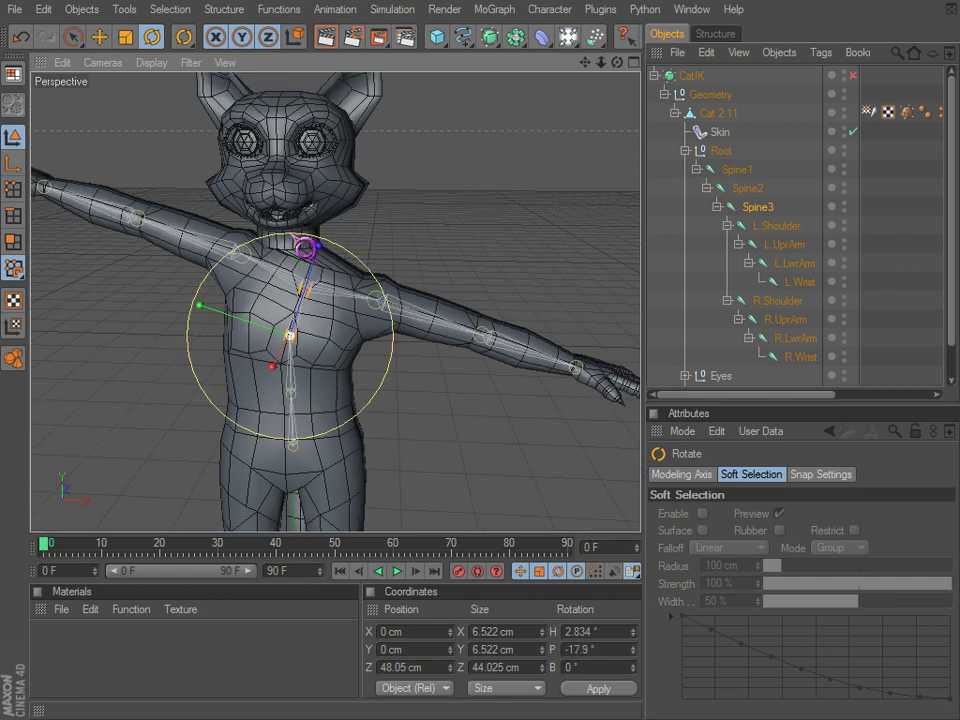
pyautogui.keyDown('alt'); pyautogui.moveTo(292, 186); pyautogui.dragTo(369, 317); pyautogui.keyUp('alt')
pyautogui.hotkey('ctrl', 'z')
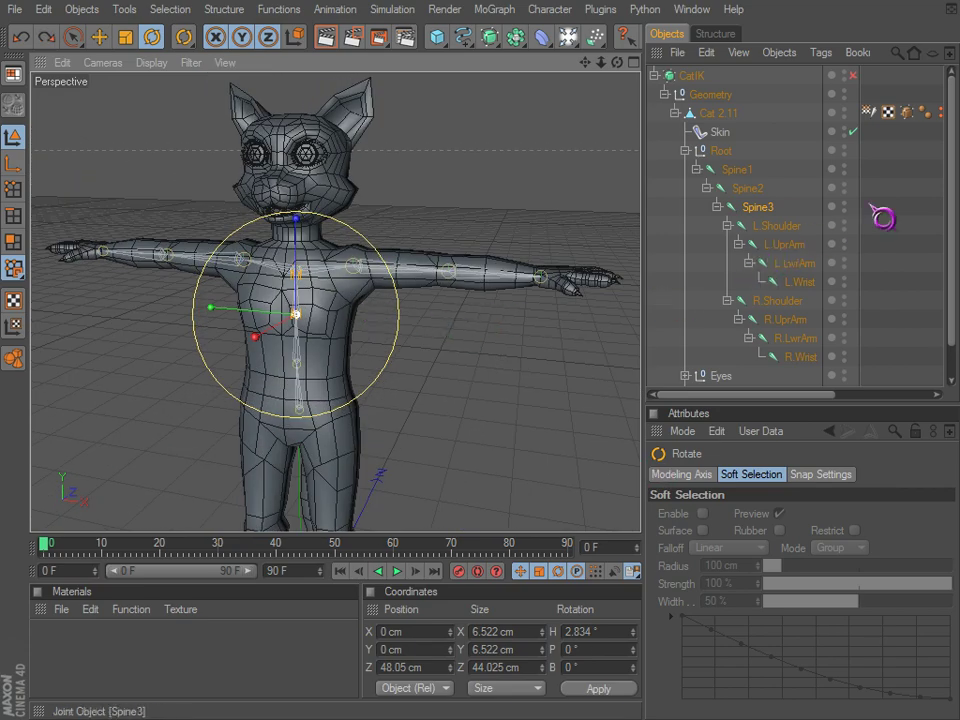
# Add a new joint as a child of Spine3 and order it after the L.Shoulder and R.Shoulder chains.
pyautogui.scroll(-3, 345, 270)
pyautogui.keyDown('alt'); pyautogui.moveTo(326, 296); pyautogui.dragTo(617, 453); pyautogui.keyUp('alt')
pyautogui.scroll(2, 294, 332)
pyautogui.scroll(4, 294, 333)
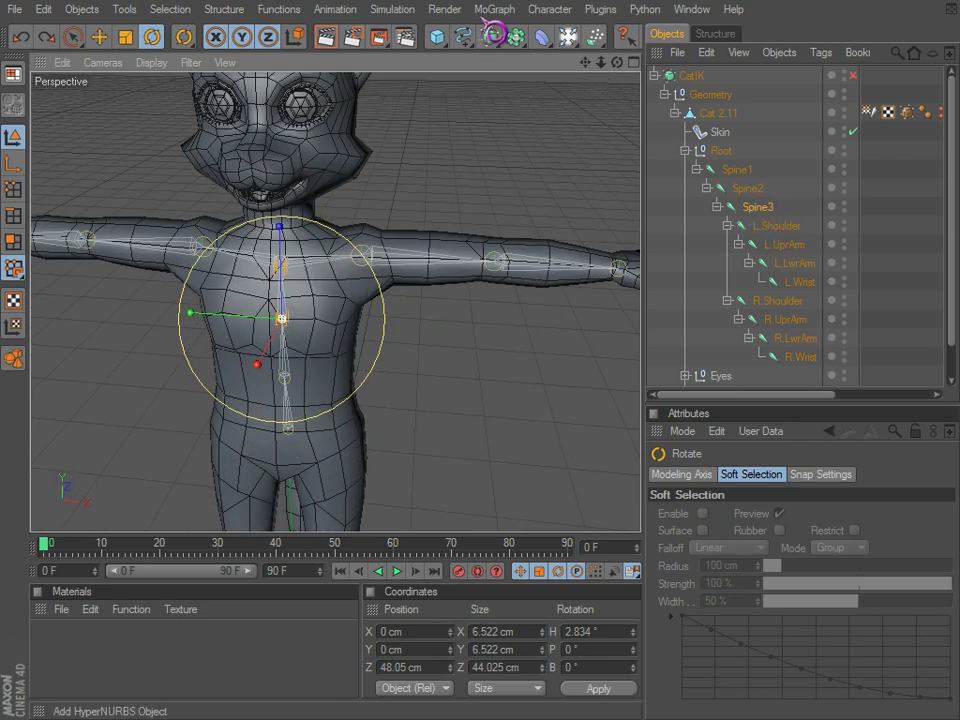
pyautogui.click(600, 15)
pyautogui.moveTo(541, 15)
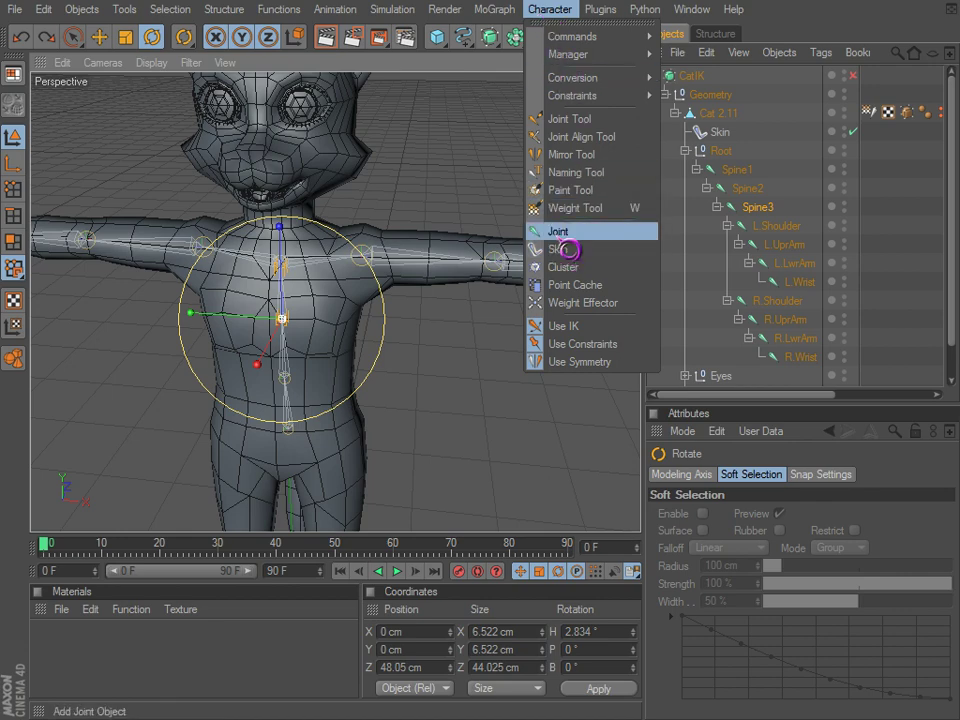
pyautogui.click(563, 231)
pyautogui.moveTo(766, 248); pyautogui.dragTo(760, 217)
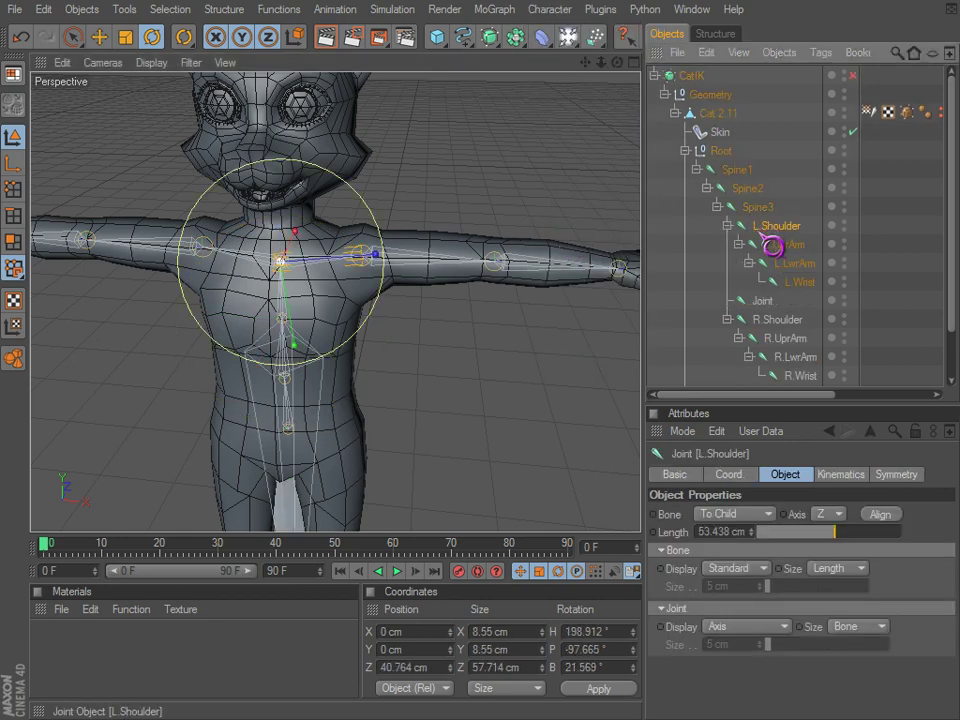
pyautogui.moveTo(769, 321); pyautogui.dragTo(767, 292)
pyautogui.click(758, 375)
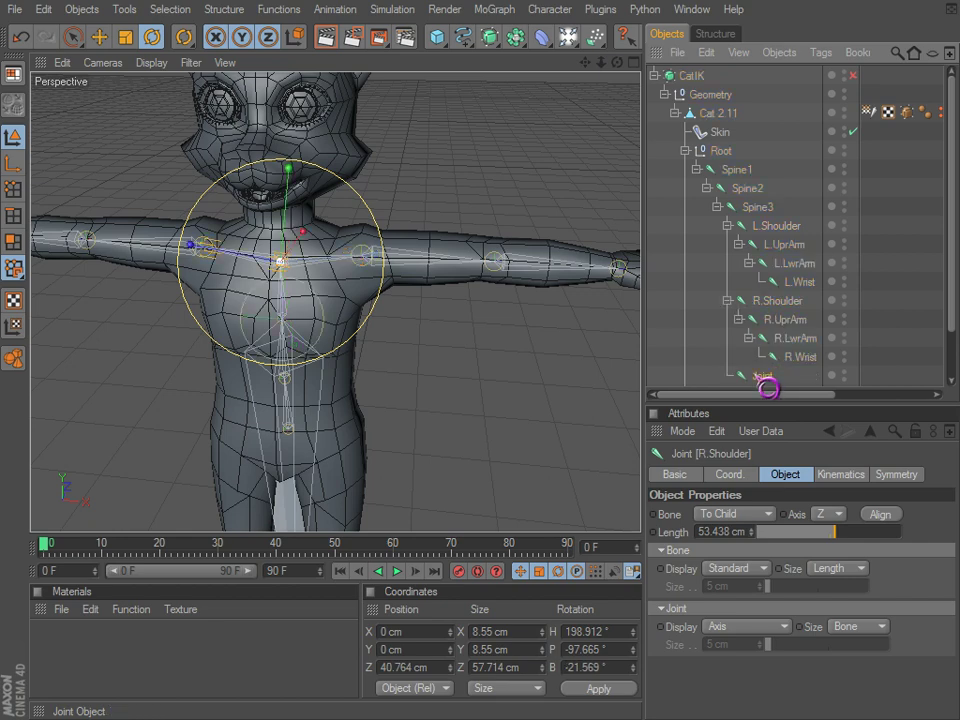
# Move the new joint along the body's centre line to the height of the cat's mouth.
pyautogui.press('e')
pyautogui.scroll(-4, 400, 384)
pyautogui.moveTo(308, 478); pyautogui.dragTo(620, 455)
pyautogui.scroll(4, 306, 479)
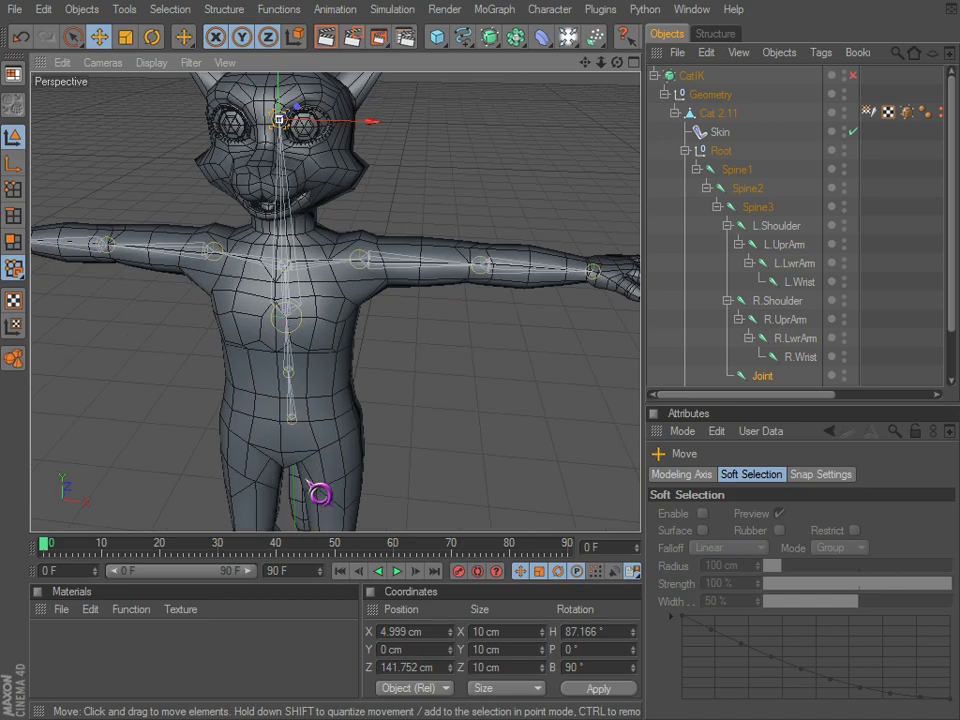
pyautogui.keyDown('alt'); pyautogui.moveTo(330, 381); pyautogui.dragTo(333, 425, button='middle'); pyautogui.keyUp('alt')
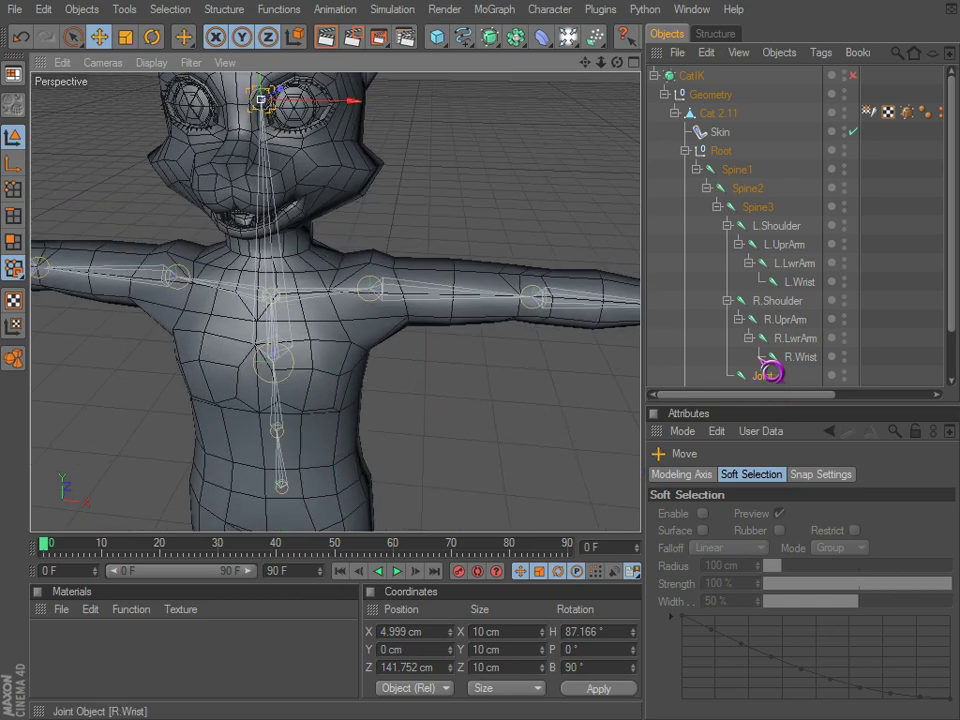
pyautogui.keyDown('alt'); pyautogui.moveTo(381, 339); pyautogui.dragTo(620, 455); pyautogui.keyUp('alt')
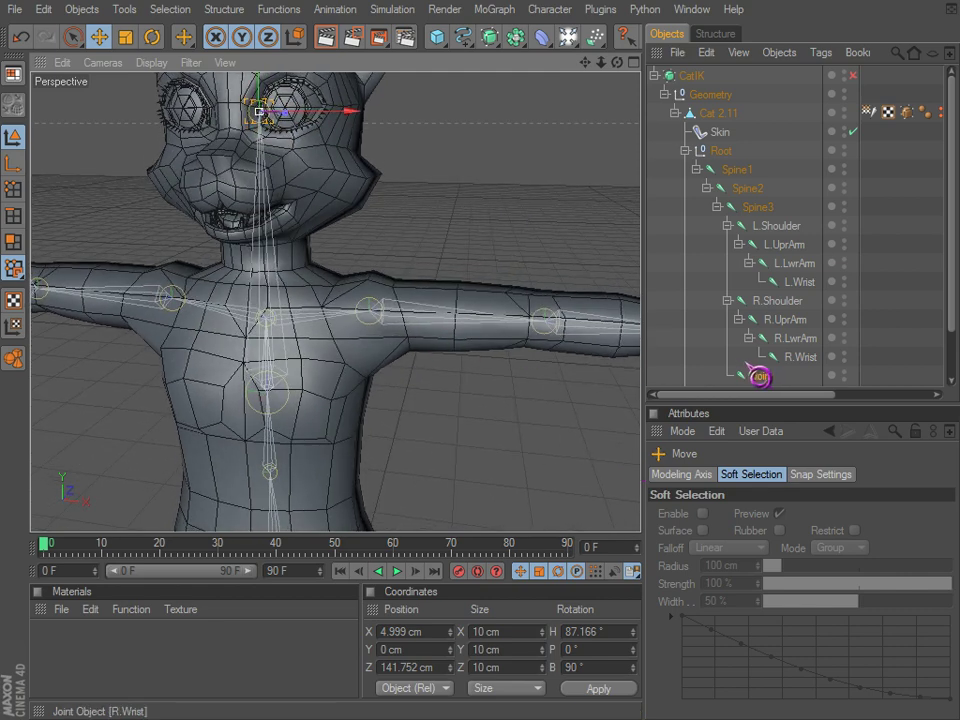
pyautogui.moveTo(259, 87)
pyautogui.mouseDown()
pyautogui.moveTo(620, 456)
pyautogui.moveTo(258, 84)
pyautogui.mouseUp()
pyautogui.keyDown('alt'); pyautogui.moveTo(437, 150); pyautogui.dragTo(460, 166, button='middle'); pyautogui.keyUp('alt')
pyautogui.scroll(-2, 456, 175)
pyautogui.moveTo(281, 195); pyautogui.dragTo(281, 165)
pyautogui.scroll(3, 340, 241)
pyautogui.keyDown('alt'); pyautogui.moveTo(556, 367); pyautogui.dragTo(537, 327, button='middle'); pyautogui.keyUp('alt')
pyautogui.keyDown('alt'); pyautogui.moveTo(537, 327); pyautogui.dragTo(564, 336); pyautogui.keyUp('alt')
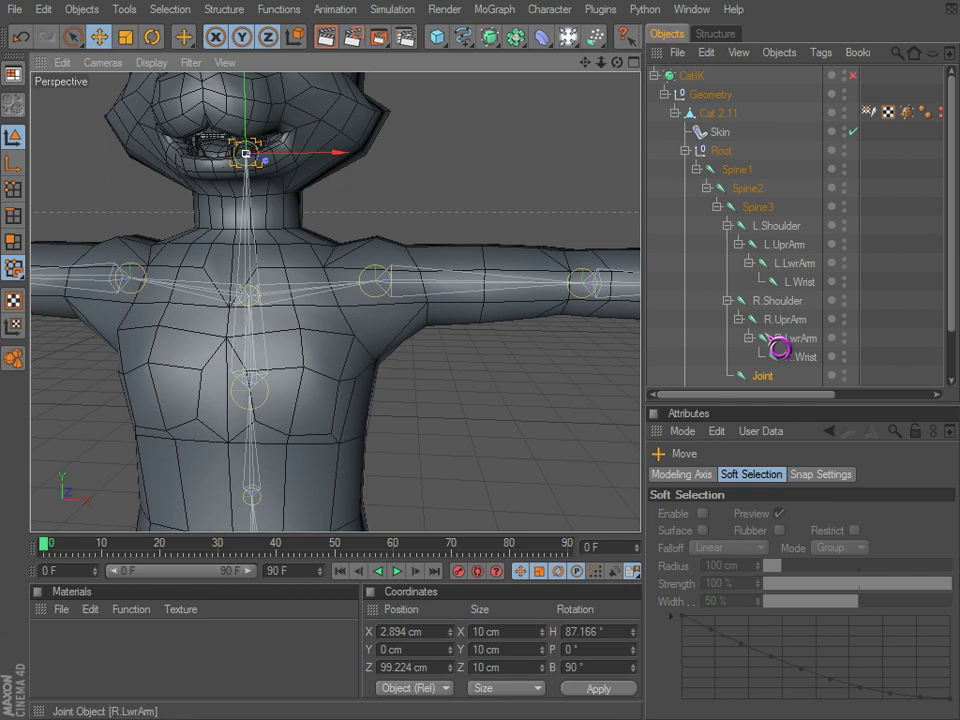
# Parent the new joint to R.Shoulder and set its X, Y and Z position to 0 cm.
pyautogui.click(769, 303)
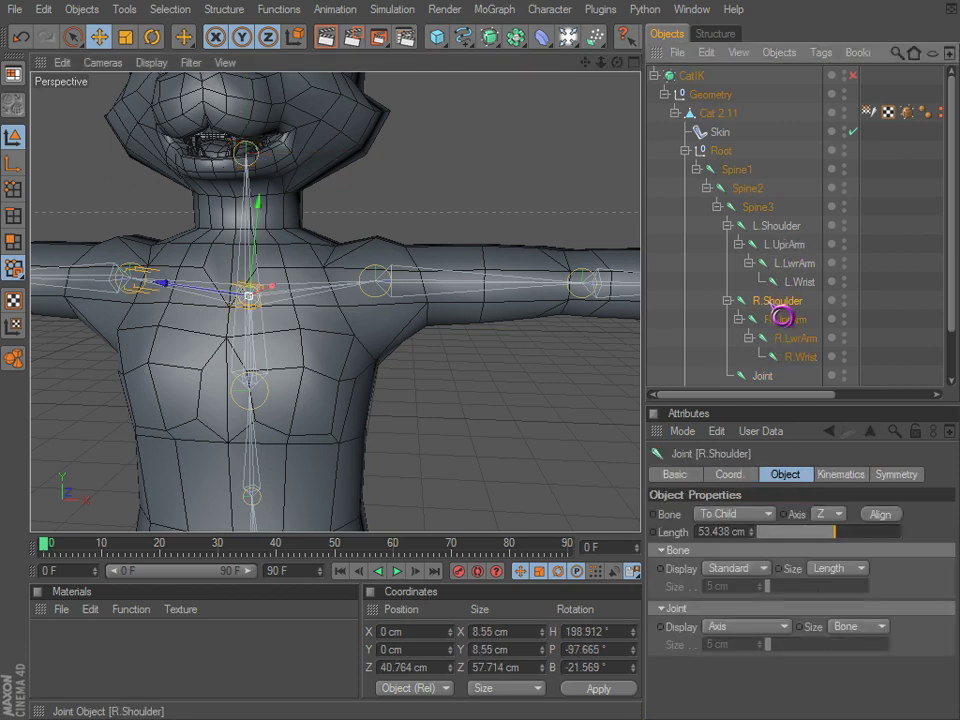
pyautogui.click(753, 377)
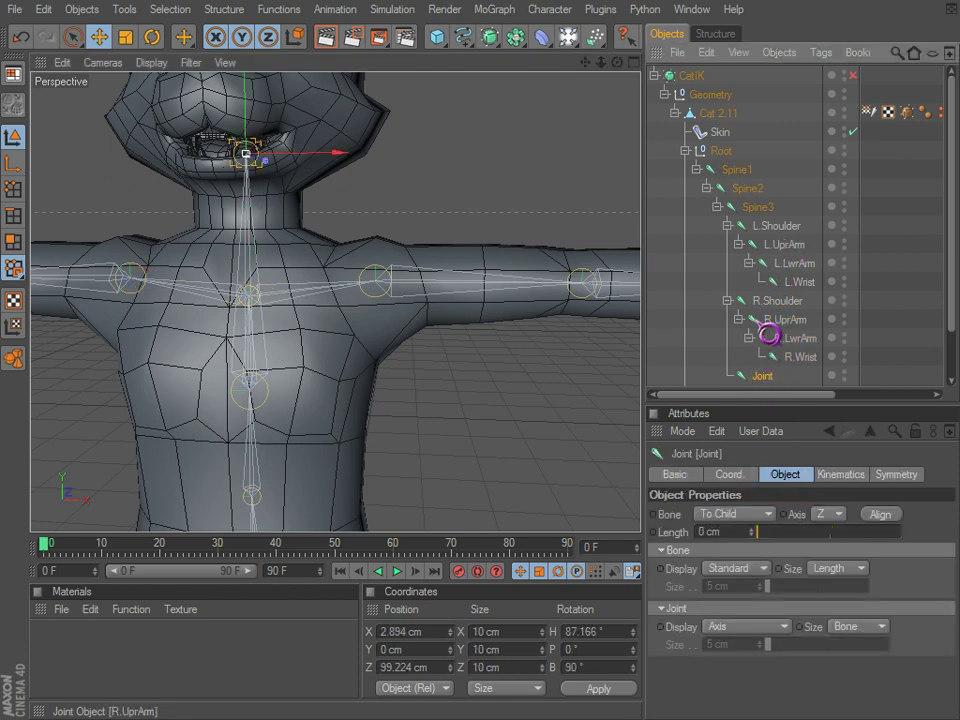
pyautogui.moveTo(781, 321); pyautogui.dragTo(779, 321)
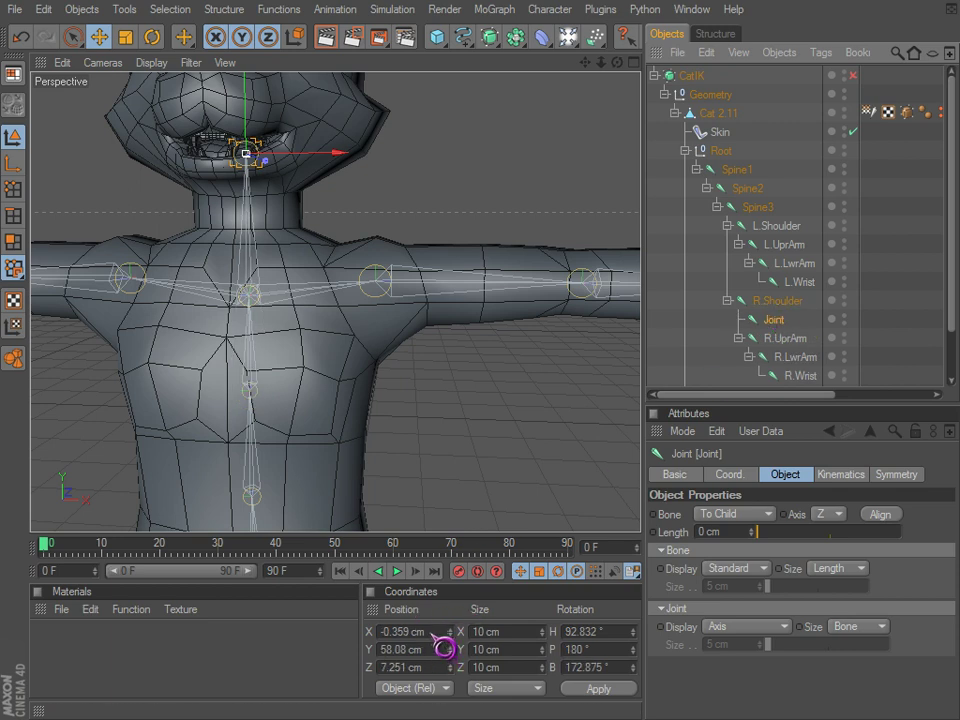
pyautogui.doubleClick(432, 634)
pyautogui.write('00')
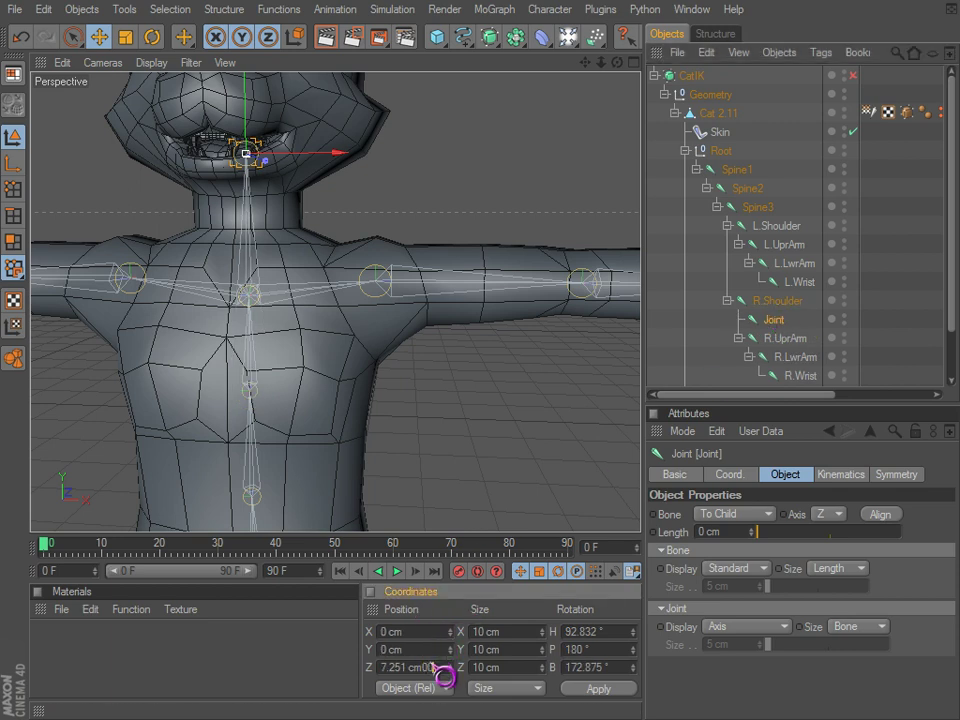
pyautogui.press('Return')
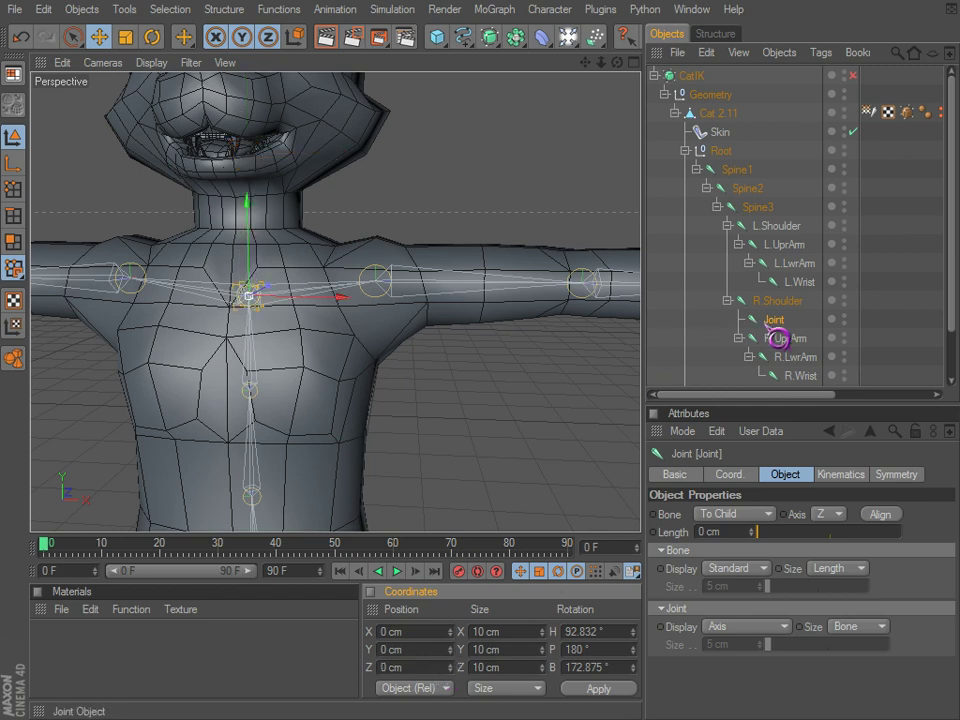
# Move the zeroed joint back under Spine3 and order it after both shoulder chains.
pyautogui.moveTo(782, 336); pyautogui.dragTo(770, 228)
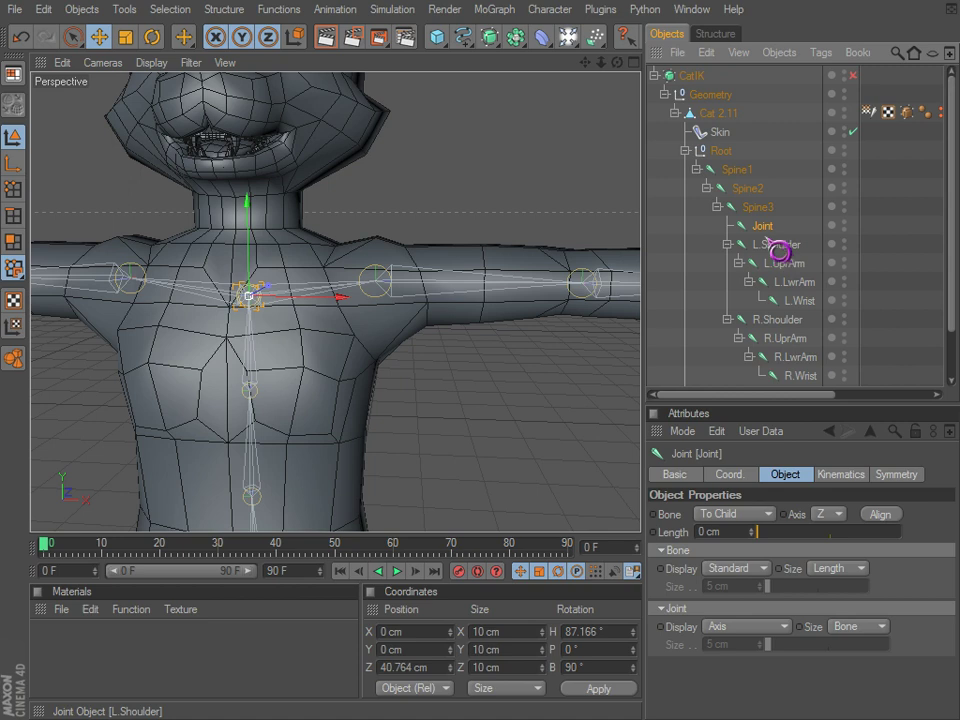
pyautogui.moveTo(765, 239); pyautogui.dragTo(765, 217)
pyautogui.moveTo(764, 322); pyautogui.dragTo(754, 293)
pyautogui.click(766, 378)
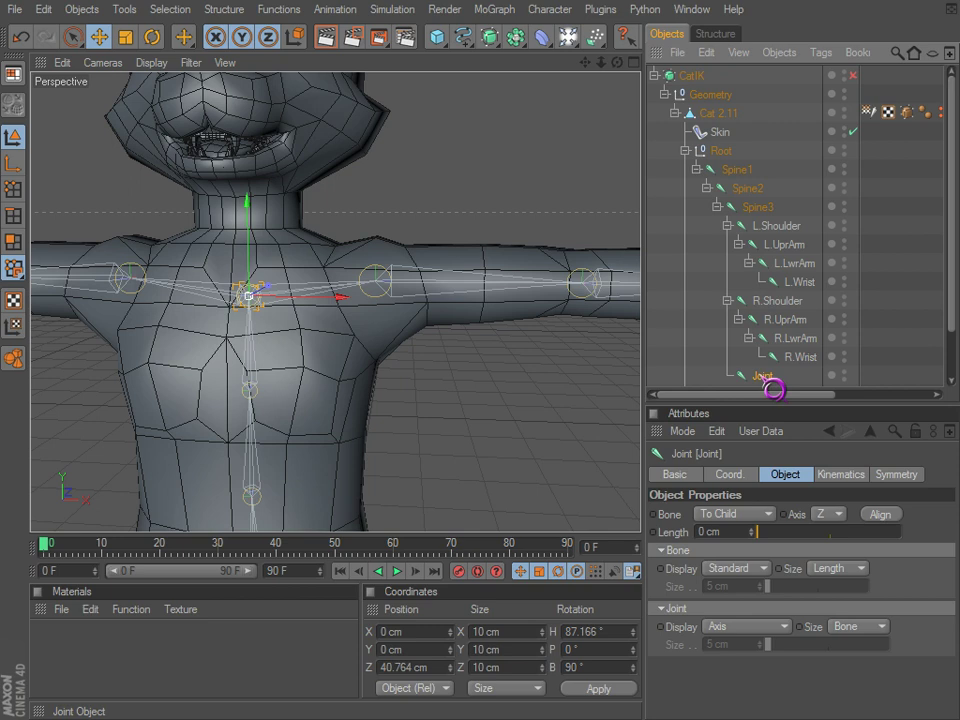
# Rename the new joint under Spine3 as Spine4.
pyautogui.doubleClick(766, 377)
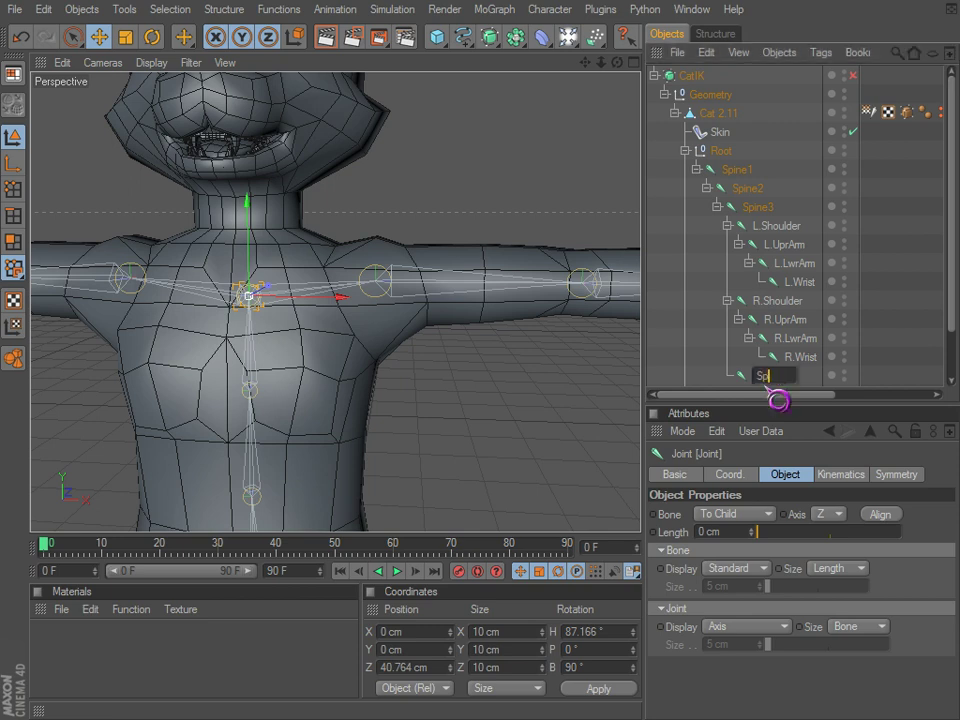
pyautogui.write('Spine4')
pyautogui.press('Return')
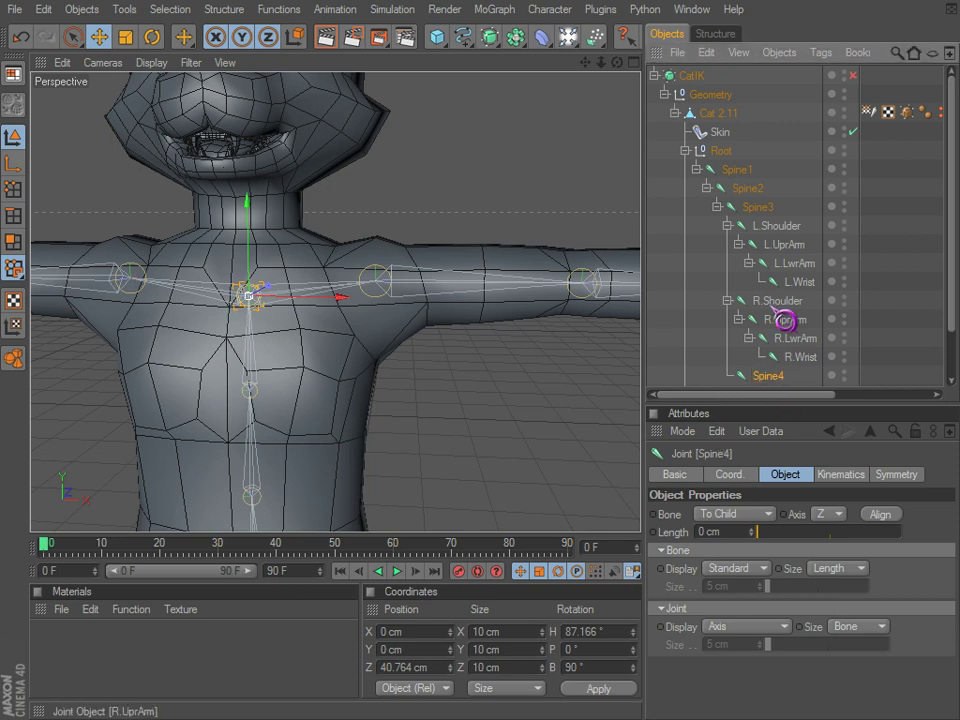
# Duplicate Spine4 as its own child named Neck and raise the copy about 46 cm to the top of the neck.
pyautogui.scroll(-3, 785, 323)
pyautogui.keyDown('ctrl'); pyautogui.moveTo(770, 325); pyautogui.dragTo(768, 321); pyautogui.keyUp('ctrl')
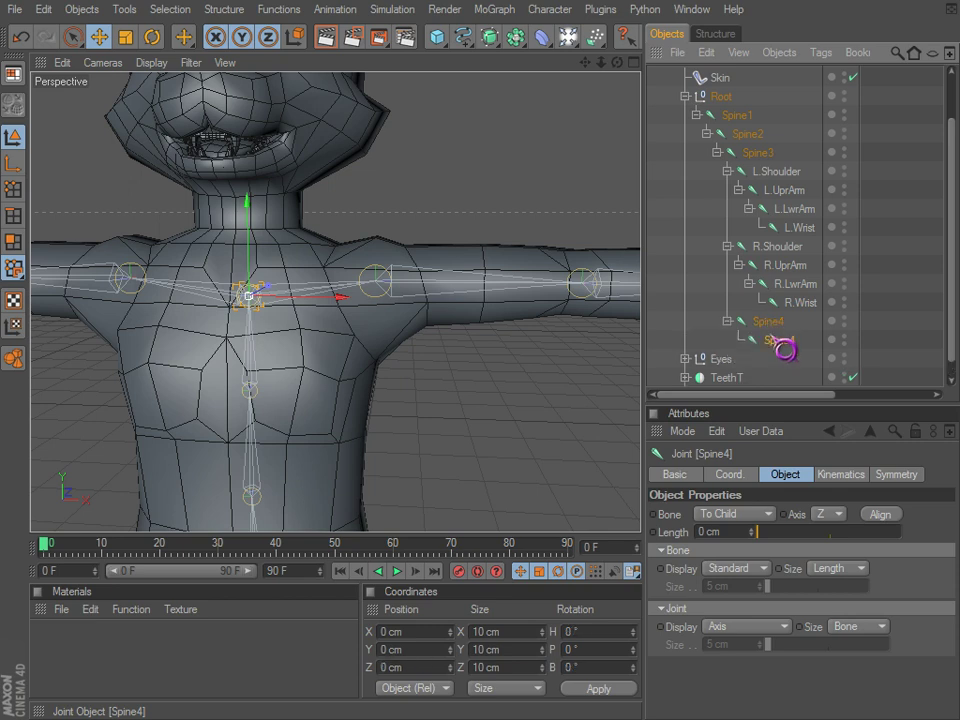
pyautogui.doubleClick(785, 345)
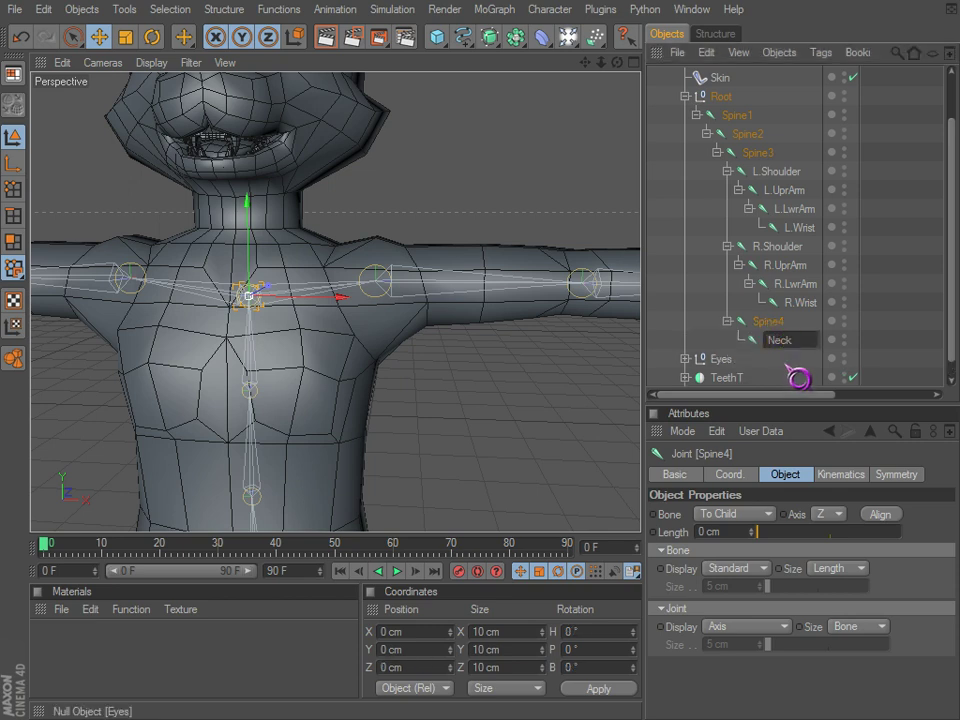
pyautogui.press('Return')
pyautogui.moveTo(248, 207); pyautogui.dragTo(245, 95)
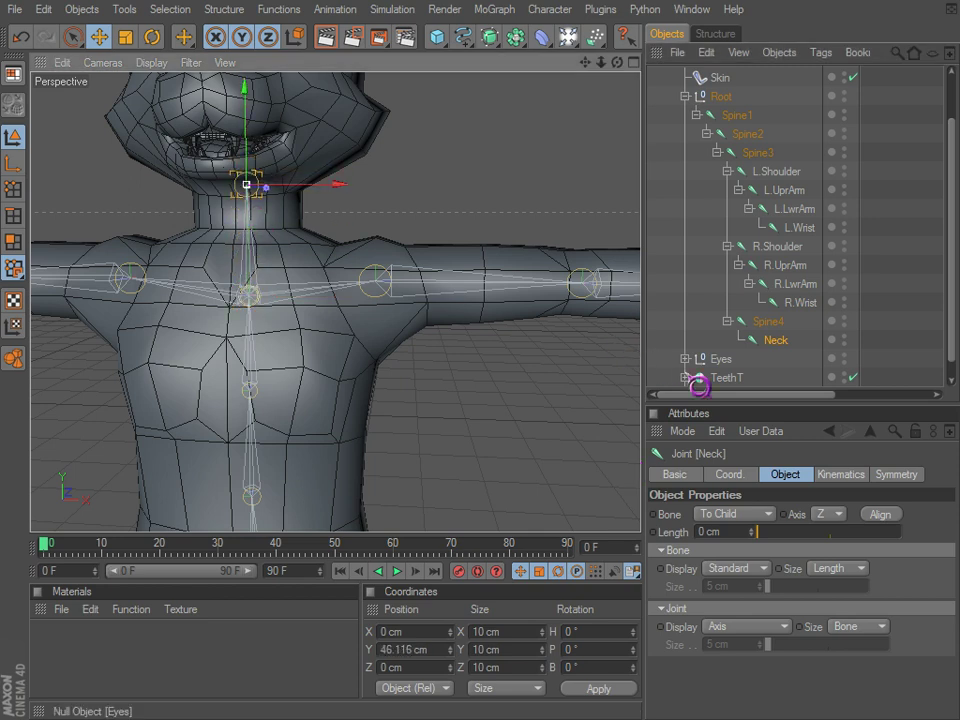
# Duplicate the Neck joint as its own child and raise the copy to Y 100 cm, at the top of the head.
pyautogui.scroll(-1, 771, 355)
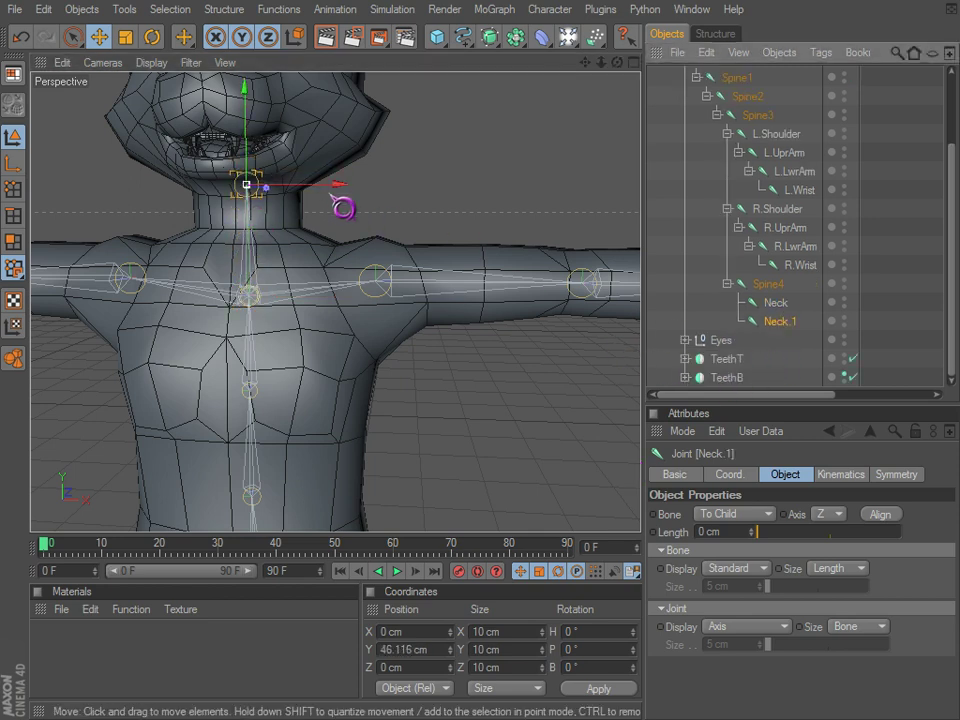
pyautogui.hotkey('ctrl', 'z')
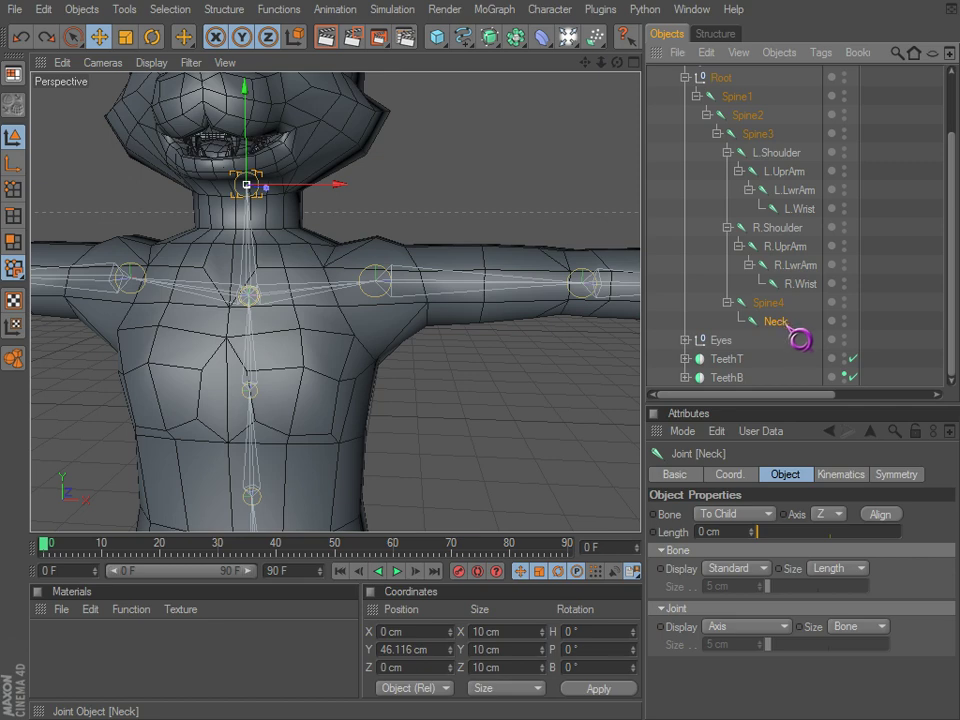
pyautogui.scroll(-4, 383, 197)
pyautogui.keyDown('alt'); pyautogui.moveTo(381, 197); pyautogui.dragTo(281, 26); pyautogui.keyUp('alt')
pyautogui.moveTo(312, 243)
pyautogui.keyDown('alt'); pyautogui.mouseDown()
pyautogui.moveTo(190, 215)
pyautogui.moveTo(312, 243)
pyautogui.mouseUp(); pyautogui.keyUp('alt')
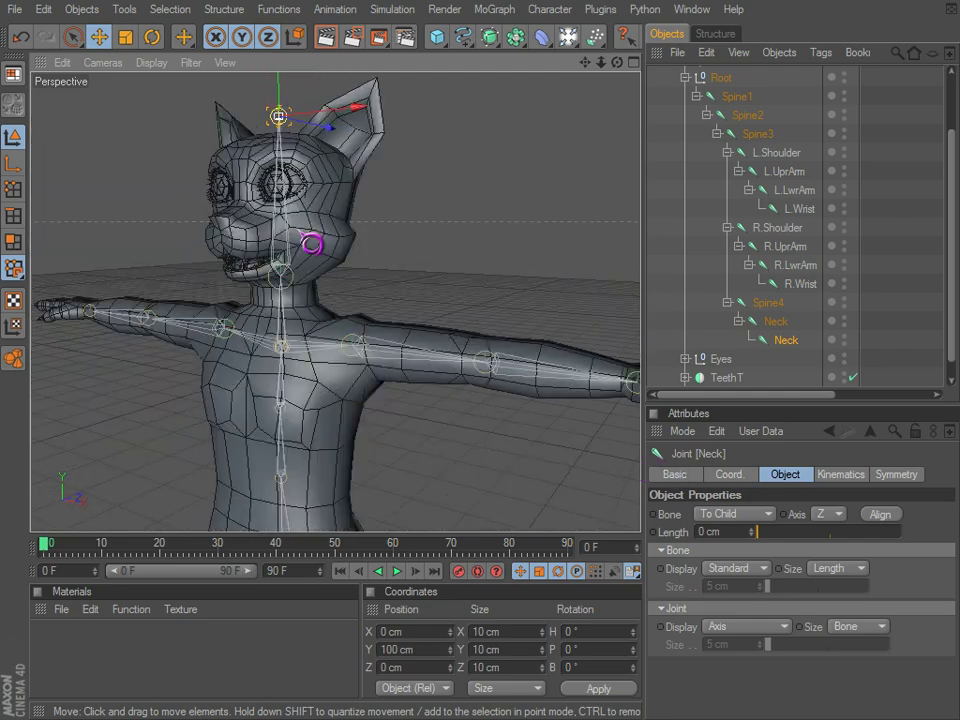
pyautogui.scroll(3, 302, 233)
# Select the lower Neck joint and activate the Weight Tool.
pyautogui.click(770, 303)
pyautogui.click(777, 322)
pyautogui.scroll(-3, 400, 295)
pyautogui.keyDown('alt'); pyautogui.moveTo(400, 295); pyautogui.dragTo(464, 293); pyautogui.keyUp('alt')
pyautogui.press('w')
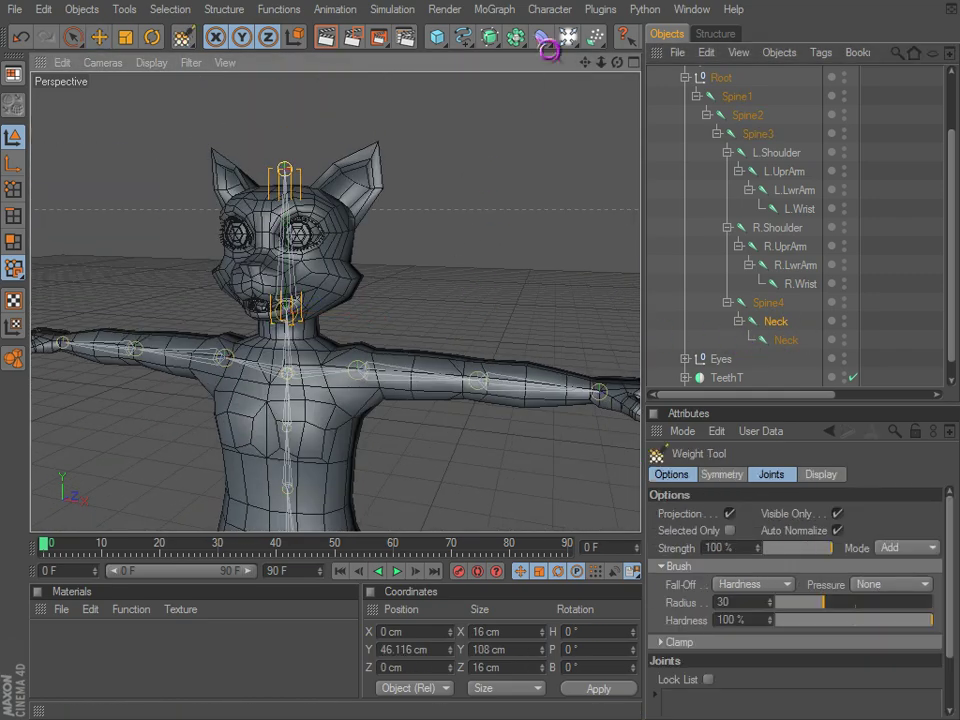
pyautogui.click(549, 9)
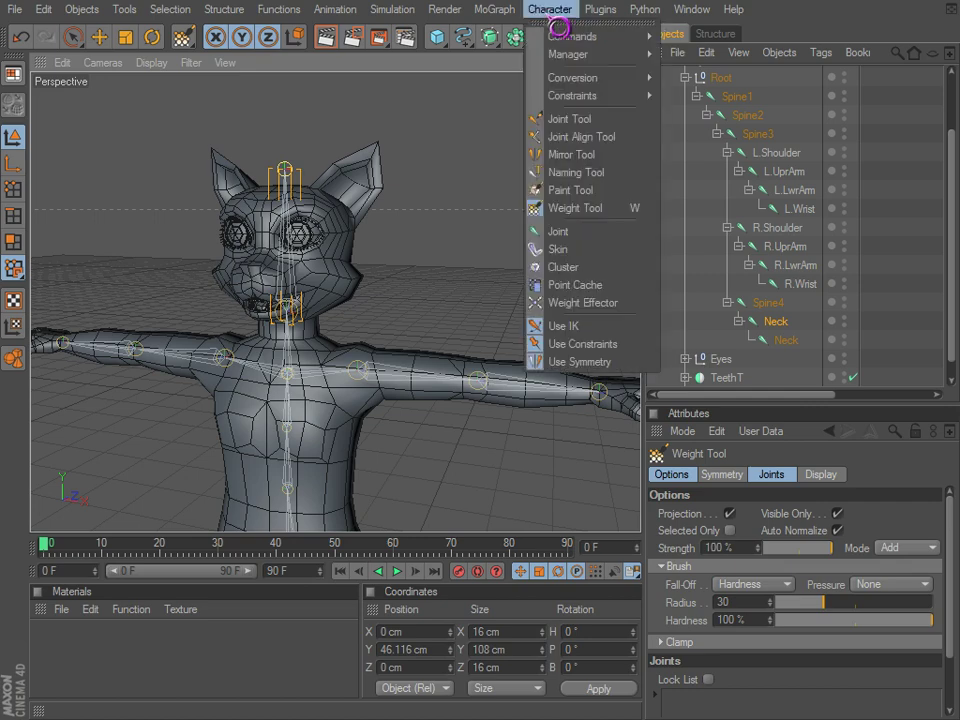
pyautogui.click(589, 212)
pyautogui.scroll(2, 445, 280)
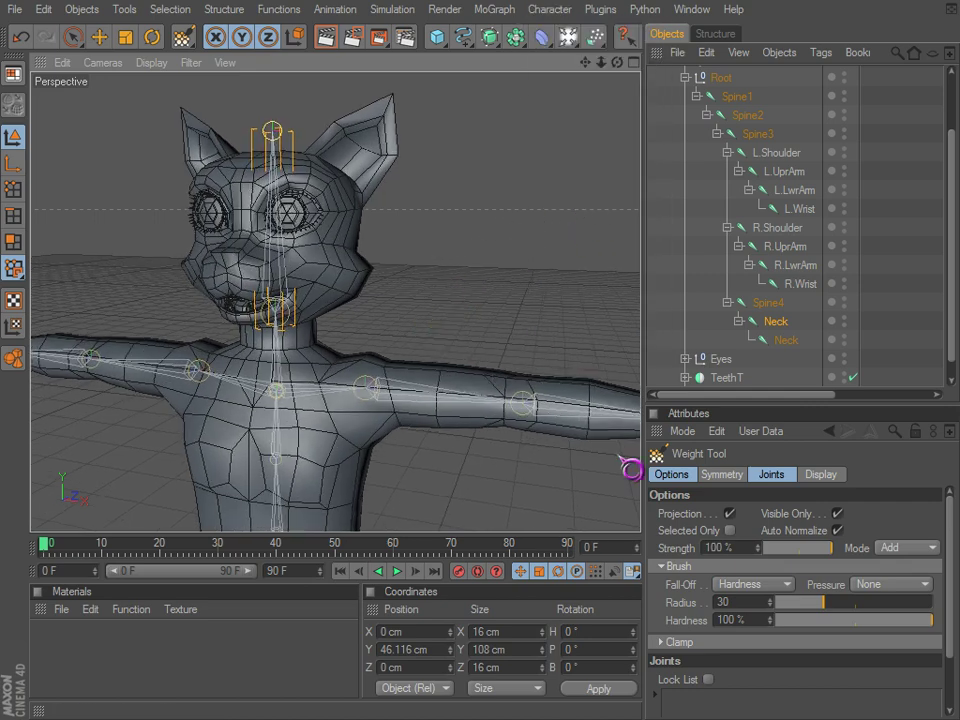
pyautogui.keyDown('alt'); pyautogui.moveTo(429, 319); pyautogui.dragTo(464, 305, button='middle'); pyautogui.keyUp('alt')
pyautogui.scroll(-1, 477, 316)
pyautogui.scroll(2, 755, 247)
pyautogui.scroll(-2, 555, 241)
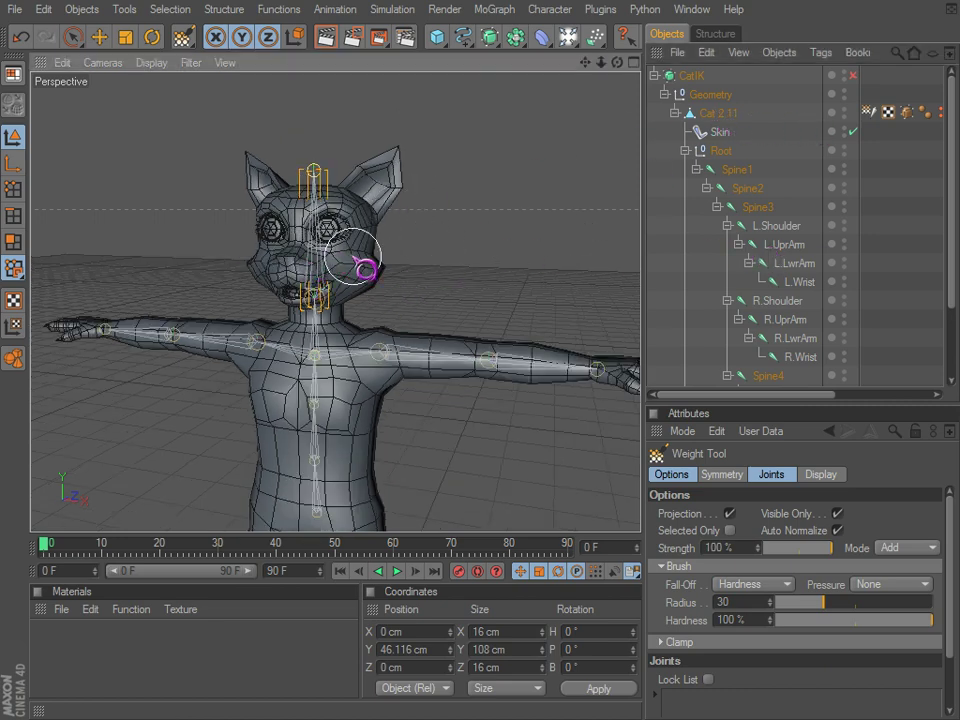
pyautogui.scroll(4, 369, 292)
pyautogui.scroll(-1, 409, 297)
pyautogui.keyDown('alt'); pyautogui.moveTo(419, 270); pyautogui.dragTo(419, 303, button='middle'); pyautogui.keyUp('alt')
pyautogui.scroll(-3, 430, 316)
# Add Spine4 and both Neck joints to the joint list of the Cat 2.11 mesh's Weight tag.
pyautogui.click(871, 112)
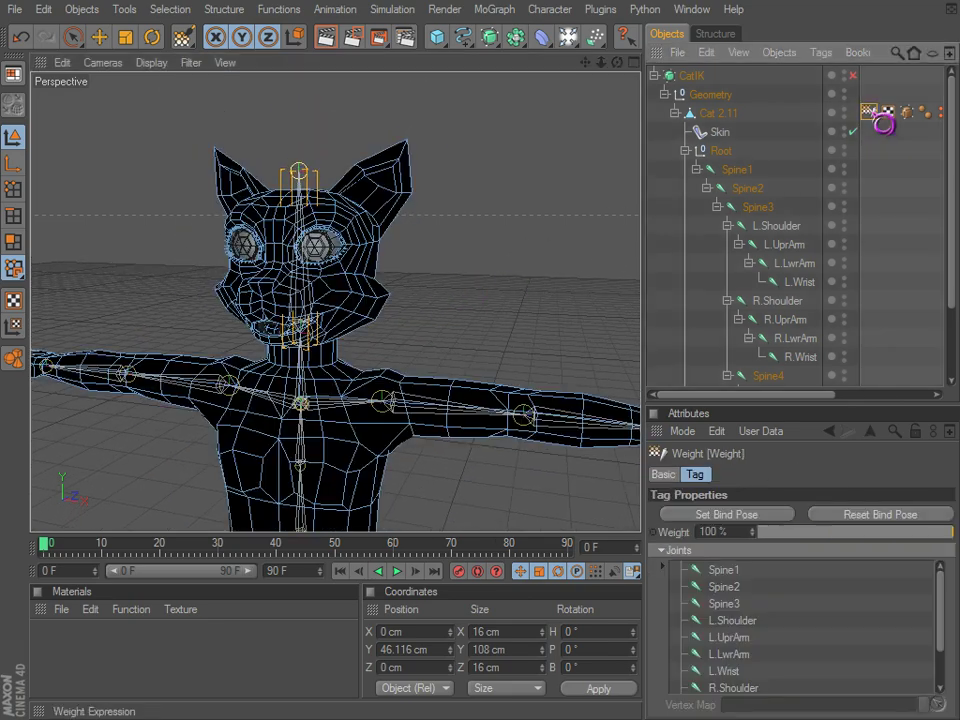
pyautogui.scroll(-3, 779, 366)
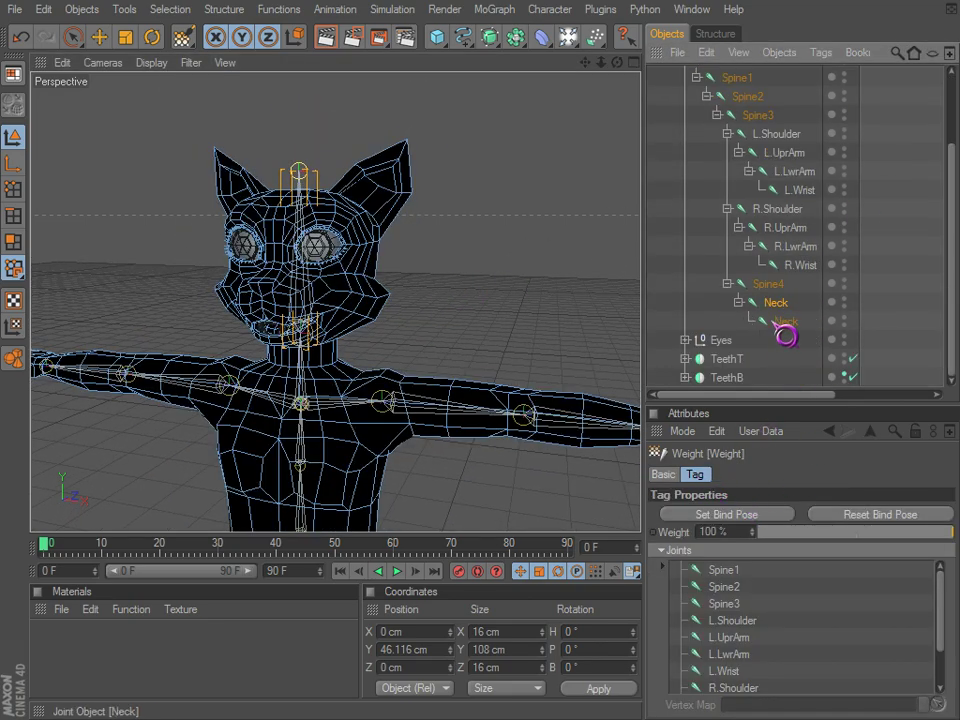
pyautogui.click(767, 287)
pyautogui.keyDown('shift'); pyautogui.click(782, 320); pyautogui.keyUp('shift')
pyautogui.scroll(3, 885, 87)
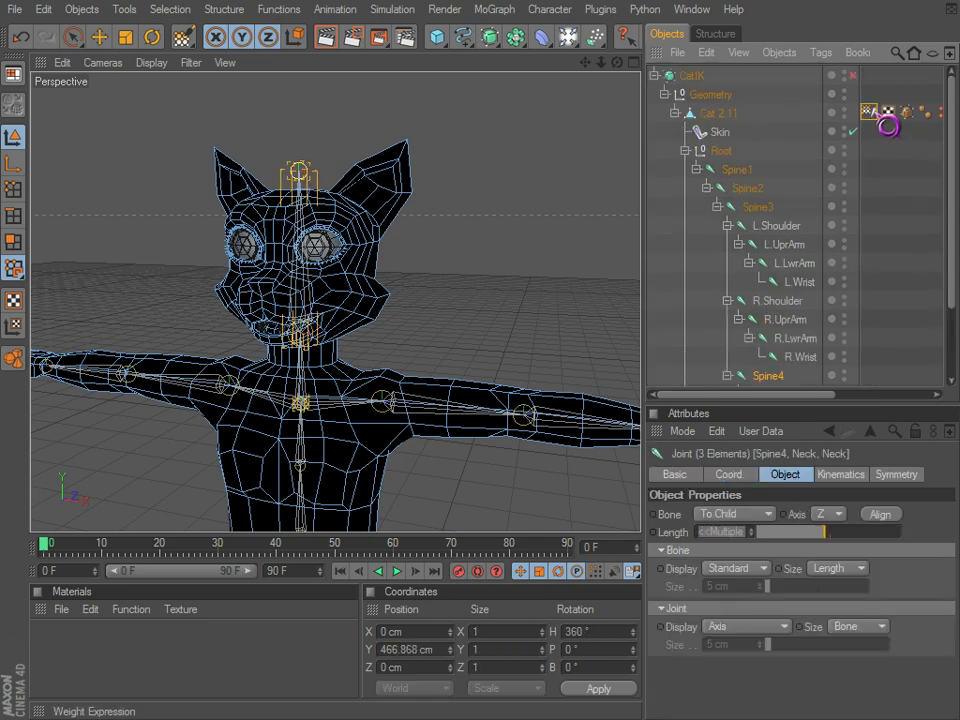
pyautogui.click(872, 112)
pyautogui.scroll(-3, 863, 210)
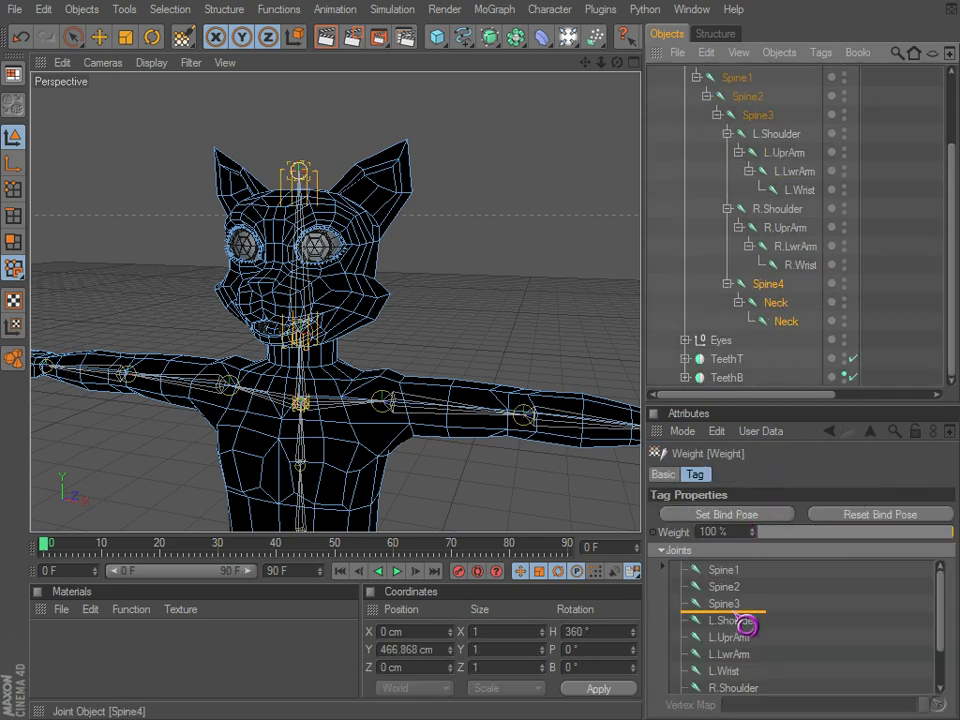
pyautogui.moveTo(745, 629); pyautogui.dragTo(746, 630)
# Rename the lowest joint in the hierarchy, the child of Neck at the top of the head, as Head.
pyautogui.click(769, 289)
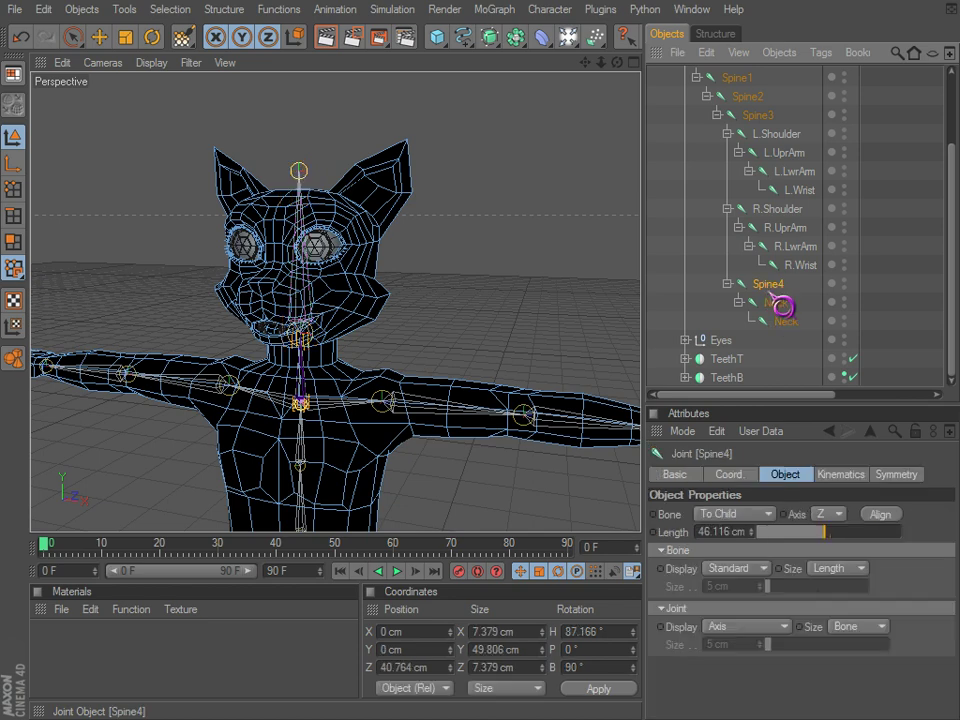
pyautogui.click(772, 304)
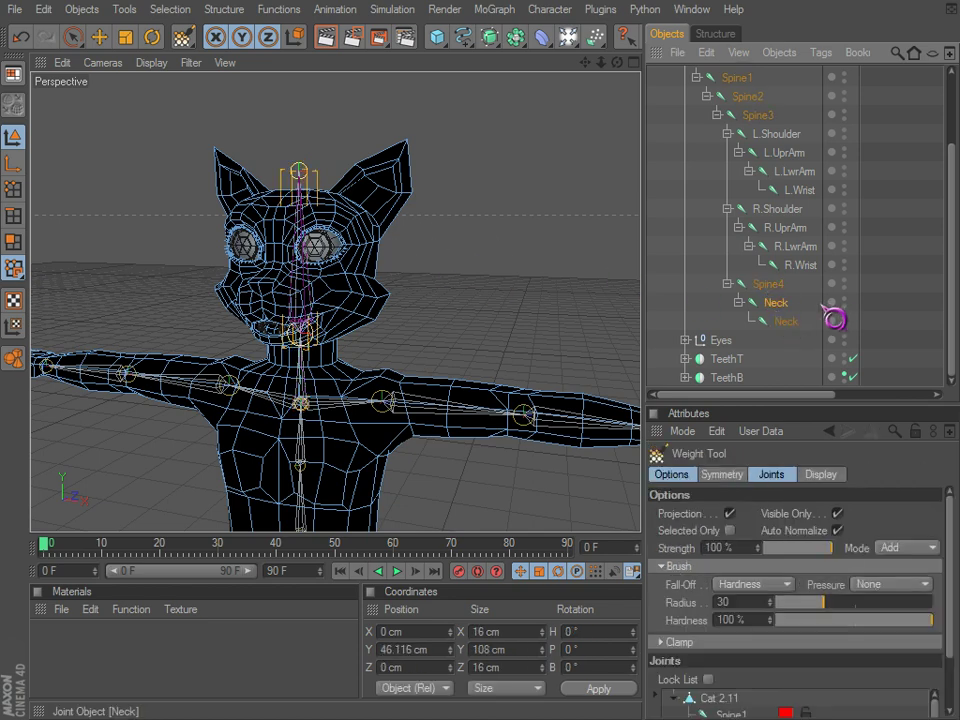
pyautogui.click(787, 322)
pyautogui.click(777, 304)
pyautogui.doubleClick(788, 321)
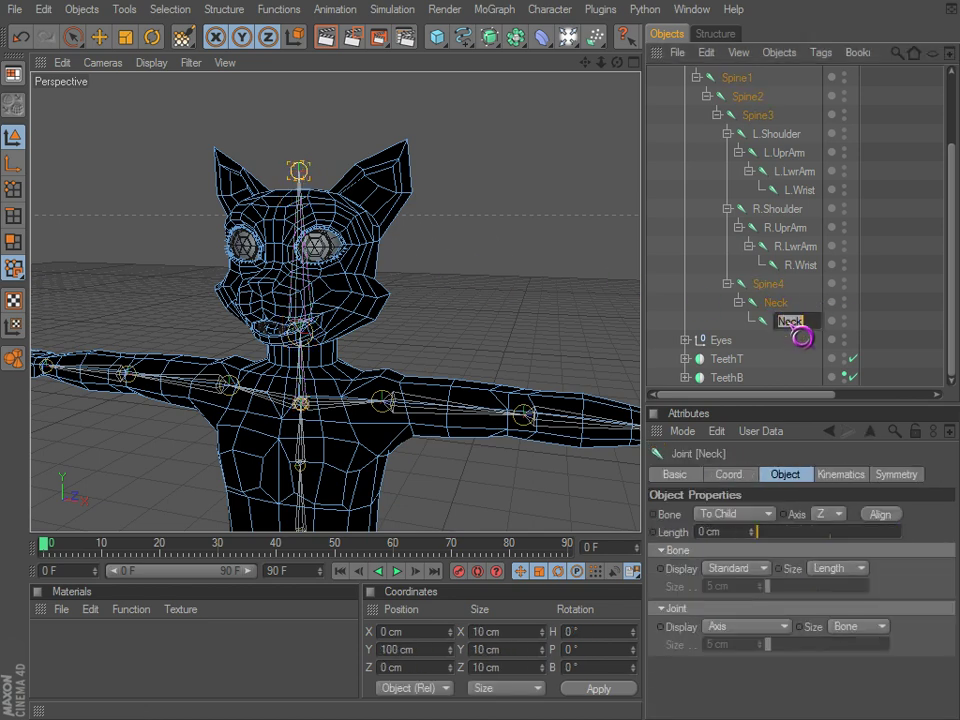
pyautogui.write('Head')
pyautogui.press('Return')
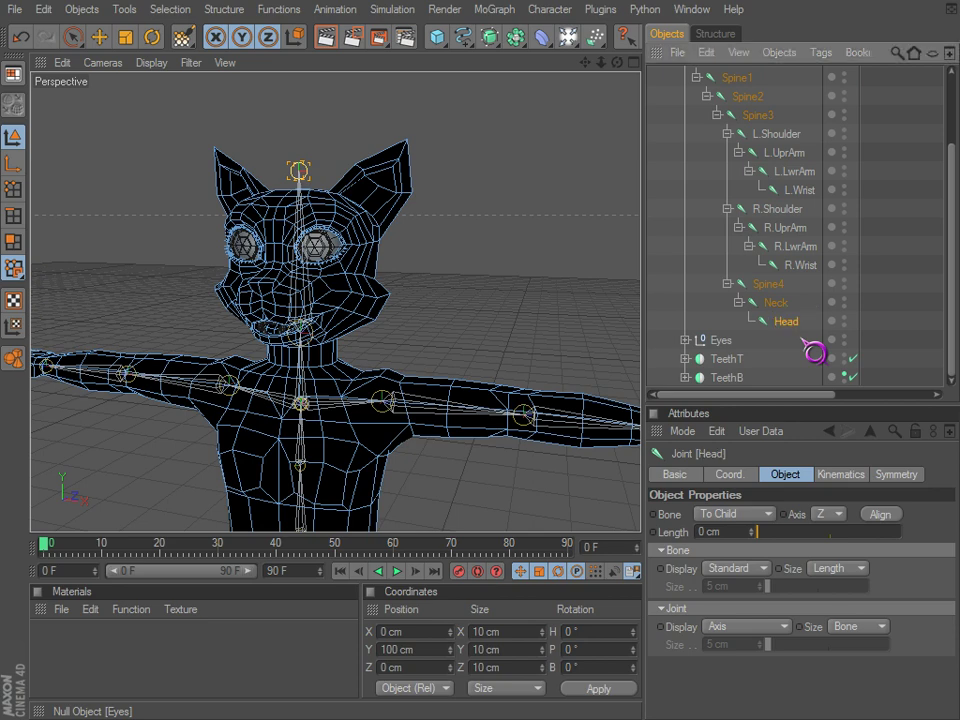
# Select the Head joint and paint its weight at 100% strength over one side of the face and its ear.
pyautogui.click(778, 304)
pyautogui.click(785, 320)
pyautogui.moveTo(370, 289)
pyautogui.mouseDown()
pyautogui.moveTo(387, 267)
pyautogui.moveTo(299, 229)
pyautogui.moveTo(351, 168)
pyautogui.mouseUp()
pyautogui.click(606, 439)
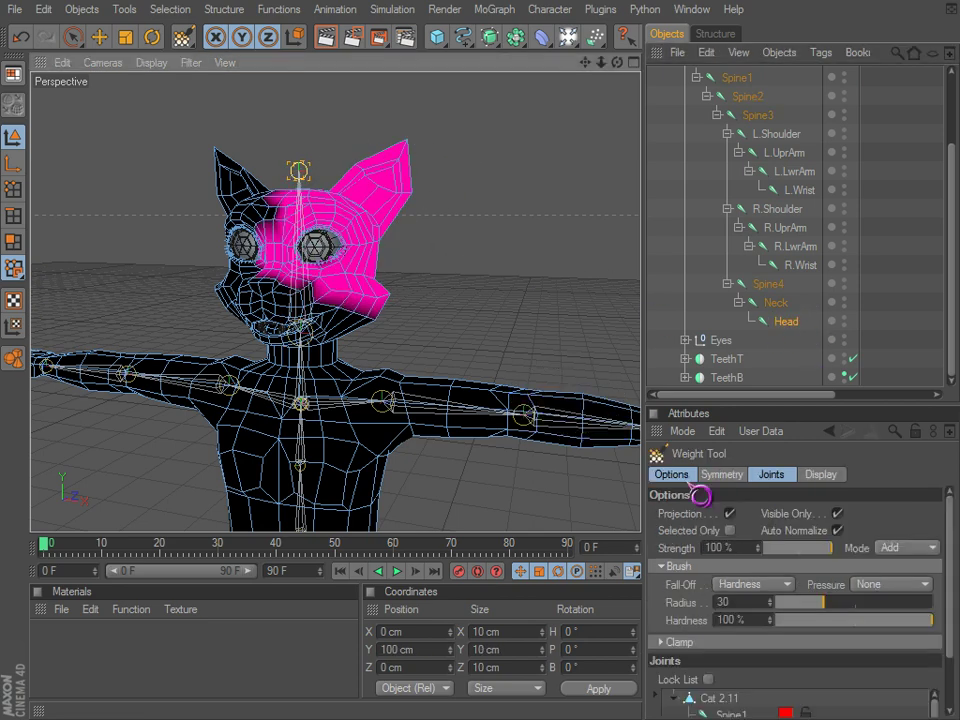
# Turn off Visible Only for the Weight Tool and paint the Head joint's weight over the rest of the head.
pyautogui.click(838, 514)
pyautogui.moveTo(384, 300)
pyautogui.mouseDown()
pyautogui.moveTo(259, 284)
pyautogui.moveTo(259, 211)
pyautogui.mouseUp()
pyautogui.keyDown('alt'); pyautogui.moveTo(347, 236); pyautogui.dragTo(630, 459, button='right'); pyautogui.keyUp('alt')
pyautogui.moveTo(630, 459)
pyautogui.keyDown('alt'); pyautogui.mouseDown()
pyautogui.moveTo(364, 281)
pyautogui.moveTo(205, 265)
pyautogui.moveTo(315, 326)
pyautogui.moveTo(360, 317)
pyautogui.moveTo(371, 268)
pyautogui.mouseUp(); pyautogui.keyUp('alt')
pyautogui.moveTo(184, 145)
pyautogui.keyDown('alt'); pyautogui.mouseDown()
pyautogui.moveTo(632, 467)
pyautogui.moveTo(190, 146)
pyautogui.mouseUp(); pyautogui.keyUp('alt')
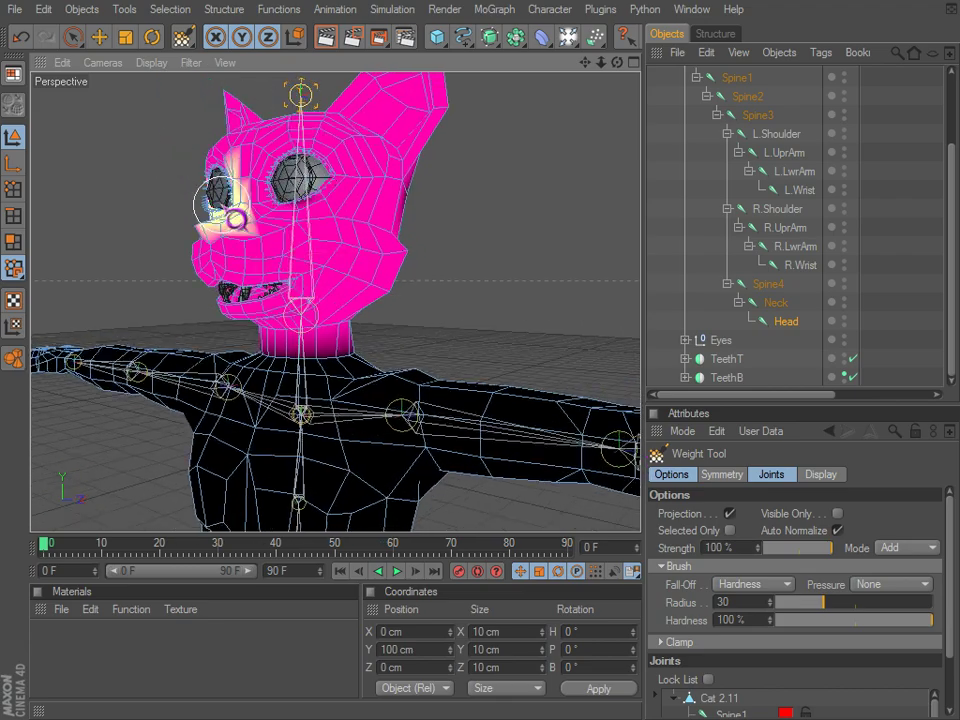
pyautogui.keyDown('alt'); pyautogui.moveTo(240, 220); pyautogui.dragTo(235, 220); pyautogui.keyUp('alt')
pyautogui.moveTo(456, 177)
pyautogui.keyDown('alt'); pyautogui.mouseDown()
pyautogui.moveTo(640, 463)
pyautogui.moveTo(301, 248)
pyautogui.mouseUp(); pyautogui.keyUp('alt')
pyautogui.keyDown('alt'); pyautogui.moveTo(392, 285); pyautogui.dragTo(620, 457, button='middle'); pyautogui.keyUp('alt')
pyautogui.keyDown('alt'); pyautogui.moveTo(620, 457); pyautogui.dragTo(627, 466); pyautogui.keyUp('alt')
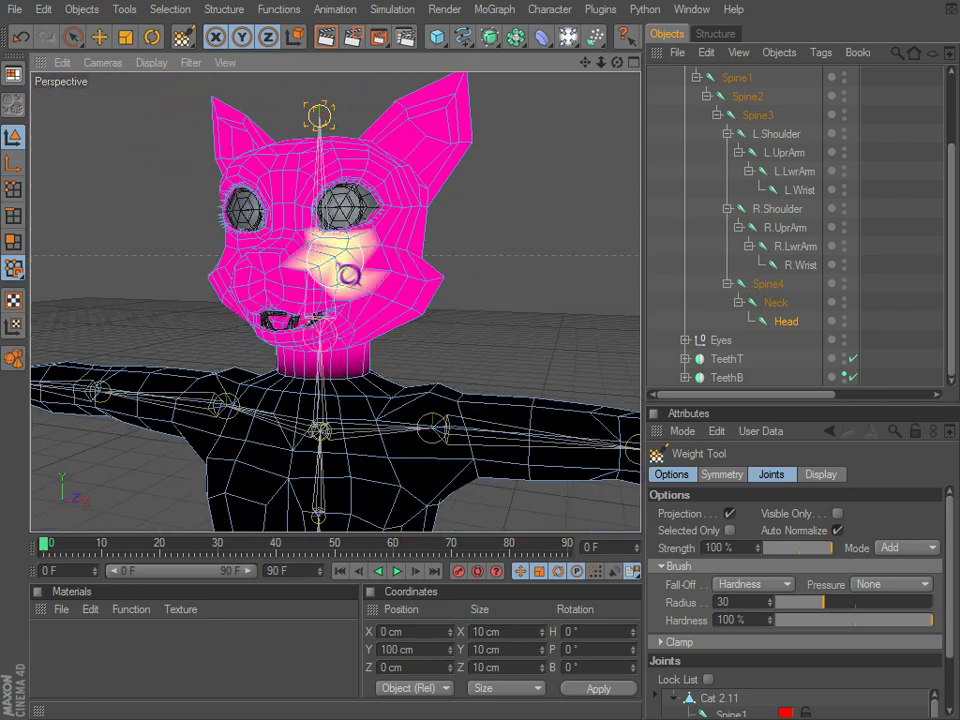
# Select the Neck joint and paint its weight around the cat's neck below the jaw.
pyautogui.click(783, 311)
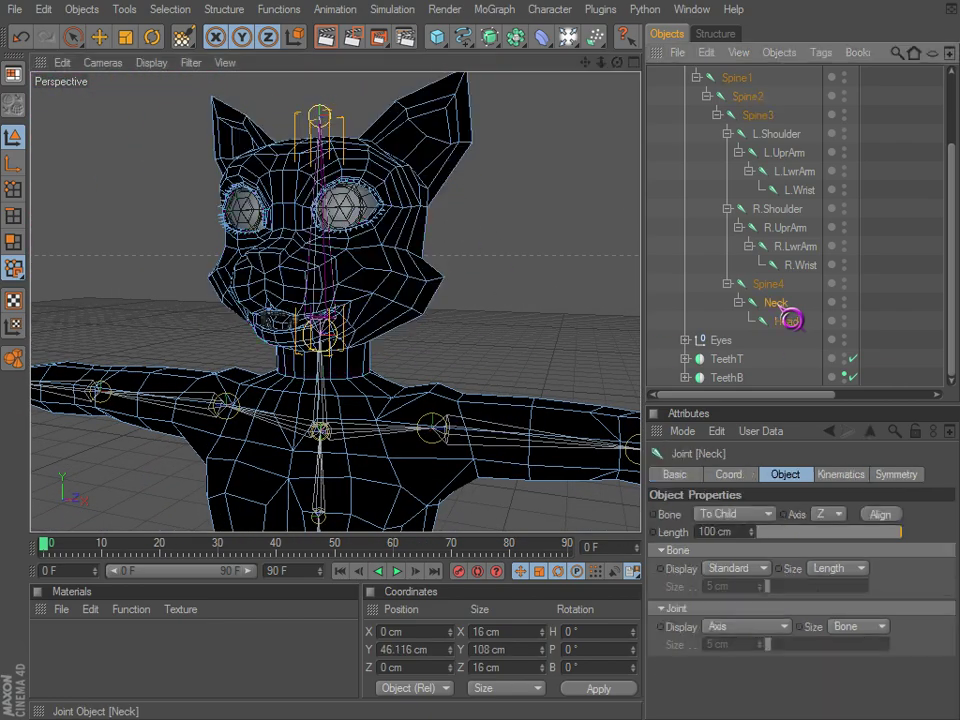
pyautogui.scroll(6, 414, 322)
pyautogui.keyDown('alt'); pyautogui.moveTo(392, 337); pyautogui.dragTo(391, 343); pyautogui.keyUp('alt')
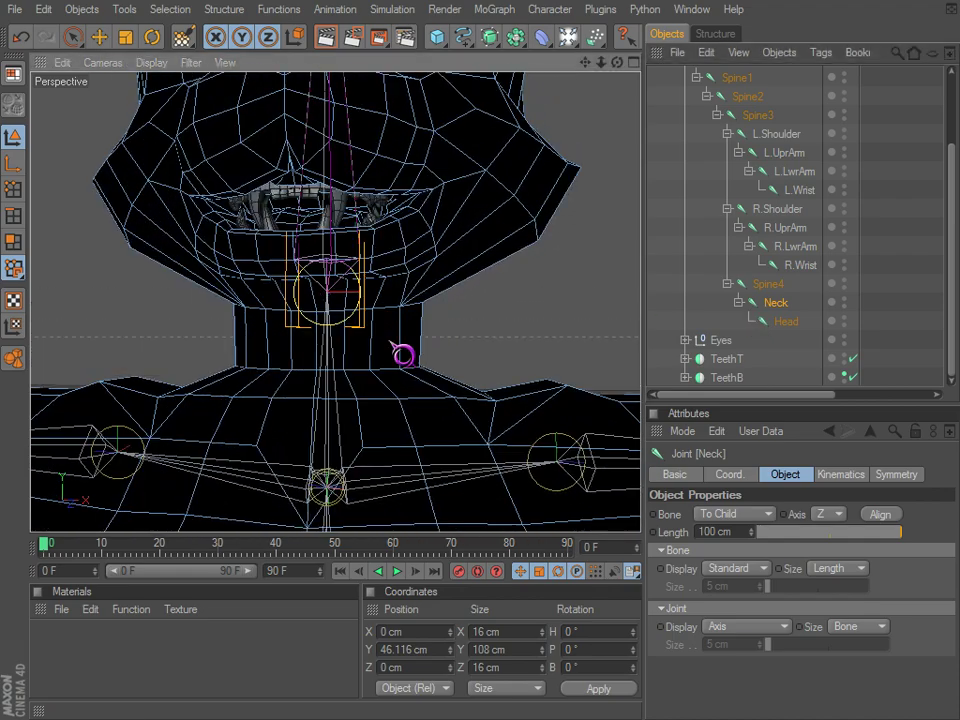
pyautogui.moveTo(314, 353); pyautogui.dragTo(428, 322)
pyautogui.keyDown('alt'); pyautogui.moveTo(621, 455); pyautogui.dragTo(592, 454); pyautogui.keyUp('alt')
pyautogui.keyDown('alt'); pyautogui.moveTo(352, 340); pyautogui.dragTo(620, 248); pyautogui.keyUp('alt')
# Select the Spine4 joint and paint its weight across the upper chest and upper back between the shoulders.
pyautogui.click(777, 287)
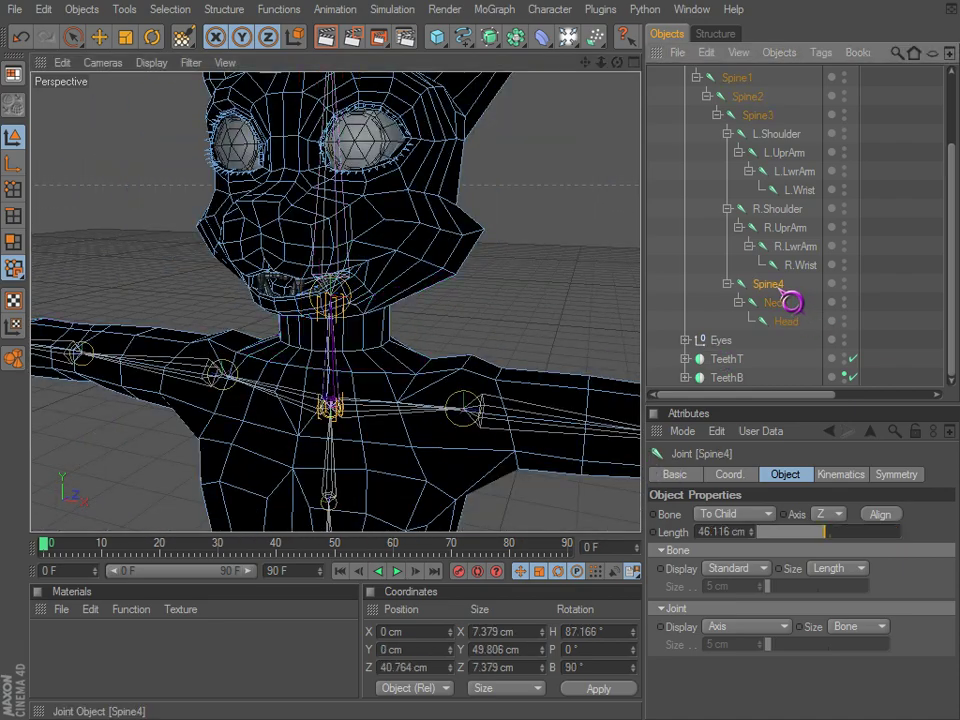
pyautogui.scroll(-2, 382, 320)
pyautogui.moveTo(366, 340)
pyautogui.keyDown('alt'); pyautogui.mouseDown()
pyautogui.moveTo(620, 455)
pyautogui.moveTo(353, 356)
pyautogui.moveTo(630, 466)
pyautogui.mouseUp(); pyautogui.keyUp('alt')
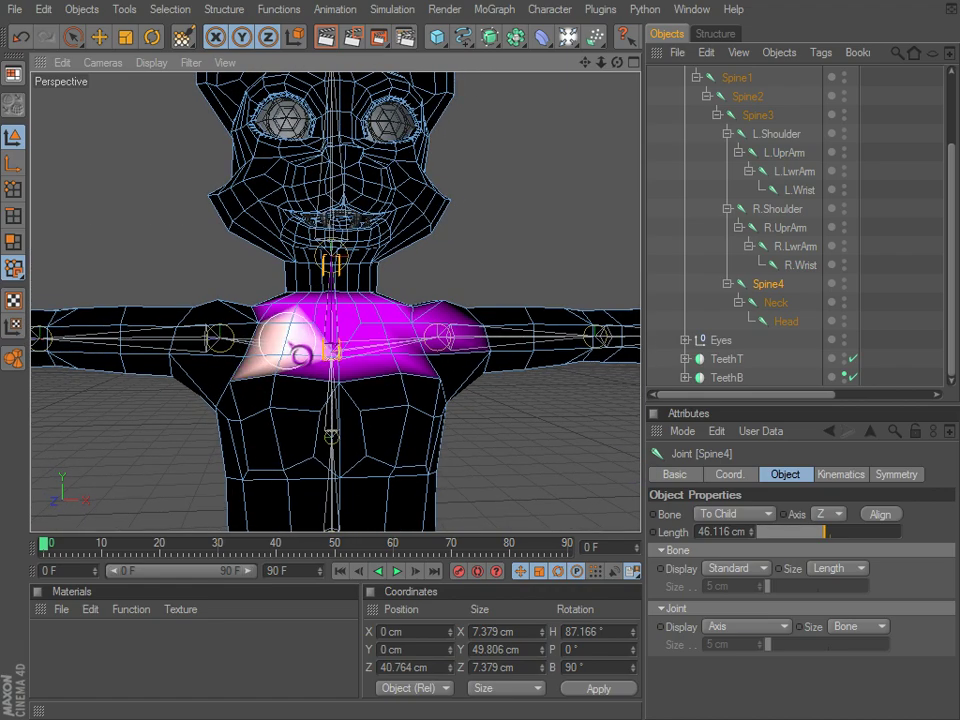
pyautogui.moveTo(250, 342); pyautogui.dragTo(225, 338)
pyautogui.keyDown('alt'); pyautogui.moveTo(375, 353); pyautogui.dragTo(624, 458); pyautogui.keyUp('alt')
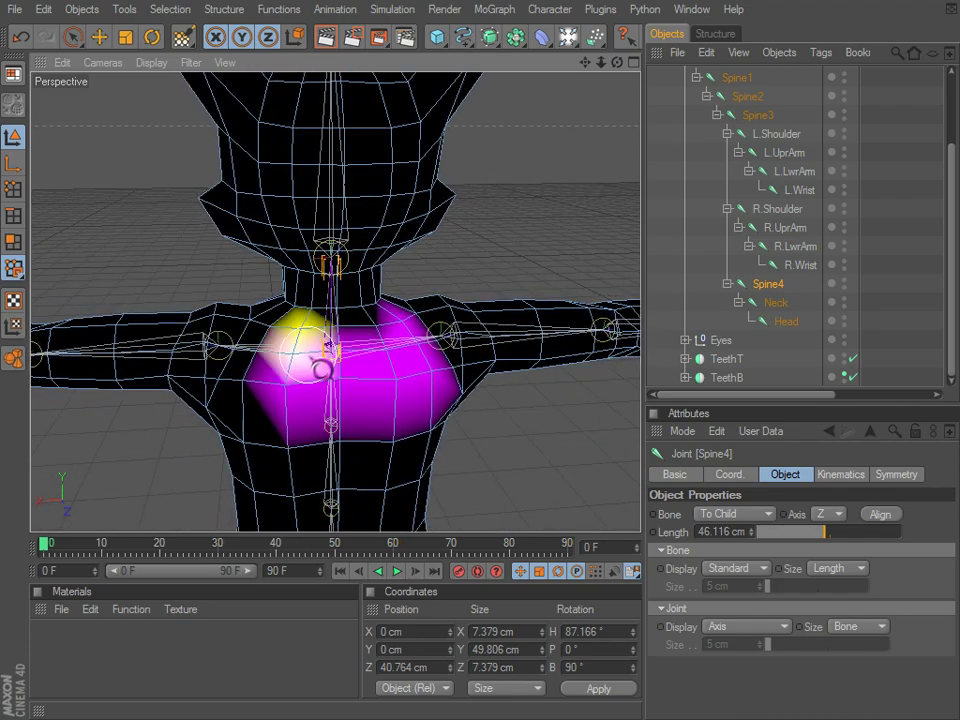
pyautogui.keyDown('alt'); pyautogui.moveTo(312, 359); pyautogui.dragTo(619, 457); pyautogui.keyUp('alt')
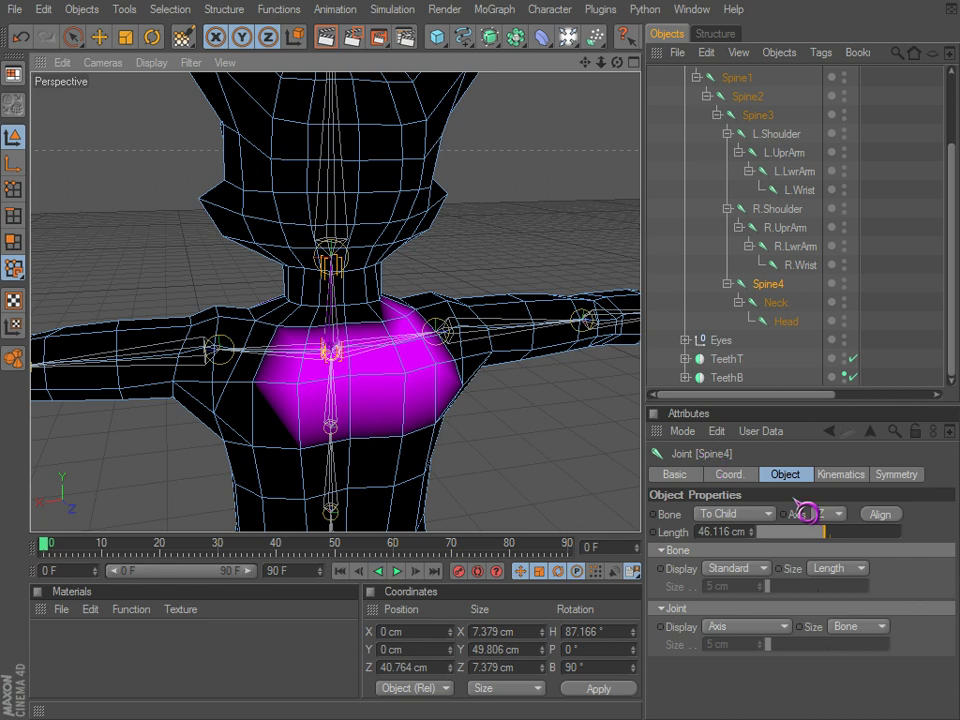
# Turn off Projection for the Weight Tool and touch up the Spine4 joint's weight on the upper torso.
pyautogui.click(702, 457)
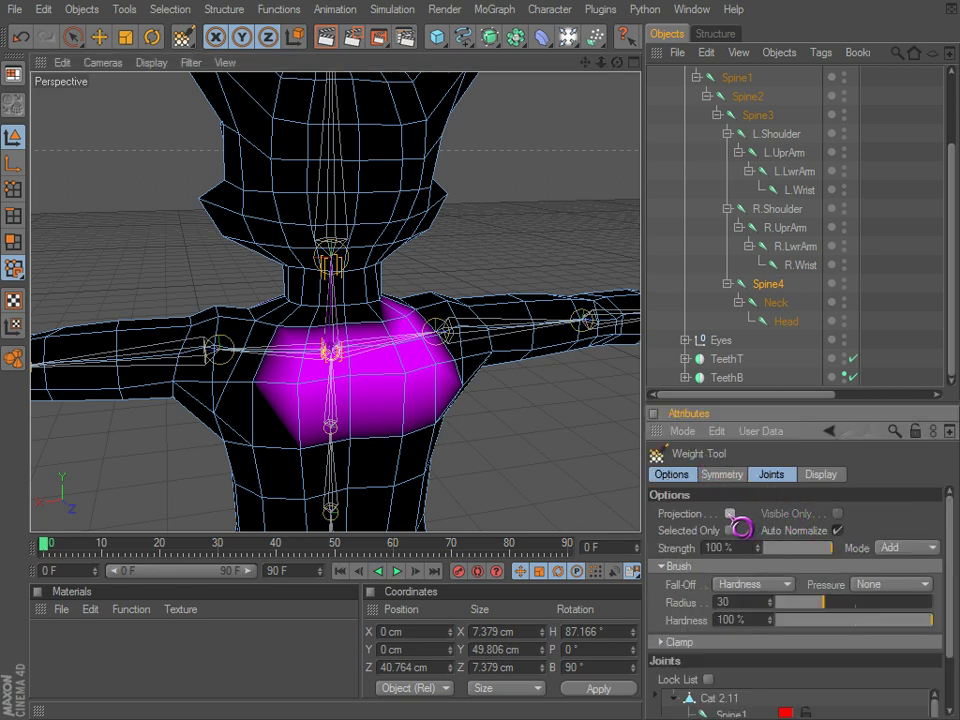
pyautogui.moveTo(297, 373)
pyautogui.mouseDown()
pyautogui.moveTo(285, 367)
pyautogui.moveTo(304, 392)
pyautogui.moveTo(623, 455)
pyautogui.moveTo(320, 399)
pyautogui.moveTo(307, 362)
pyautogui.mouseUp()
pyautogui.keyDown('alt'); pyautogui.moveTo(380, 390); pyautogui.dragTo(619, 457); pyautogui.keyUp('alt')
pyautogui.moveTo(340, 330)
pyautogui.mouseDown()
pyautogui.moveTo(377, 369)
pyautogui.moveTo(347, 354)
pyautogui.mouseUp()
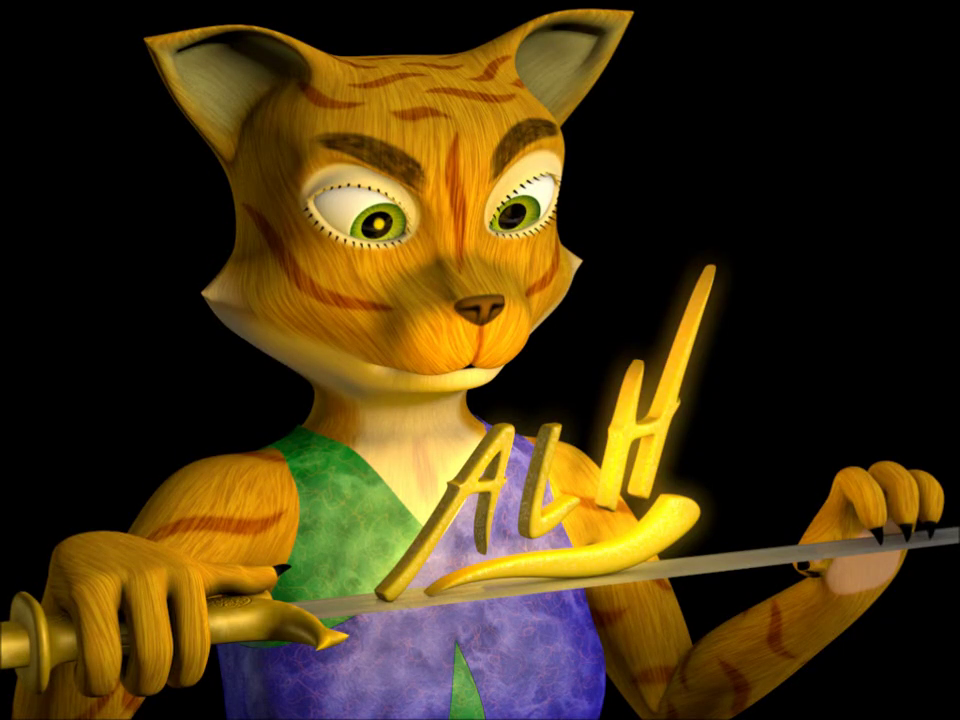